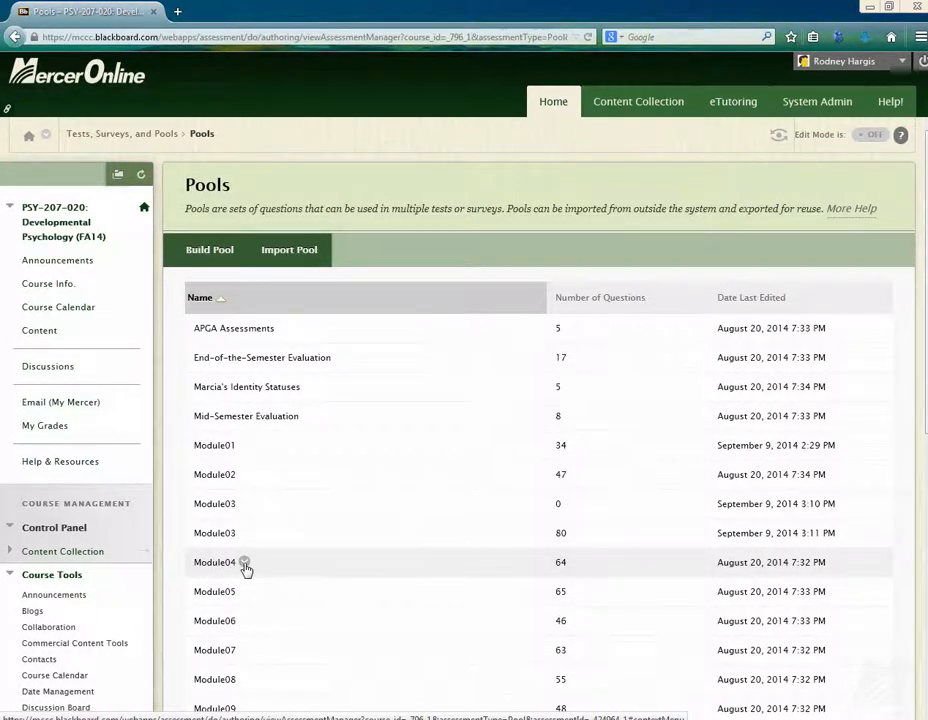
Step: Open the Module04 pool's first question for editing and check its partial credit option
left_click(245, 566)
left_click(265, 596)
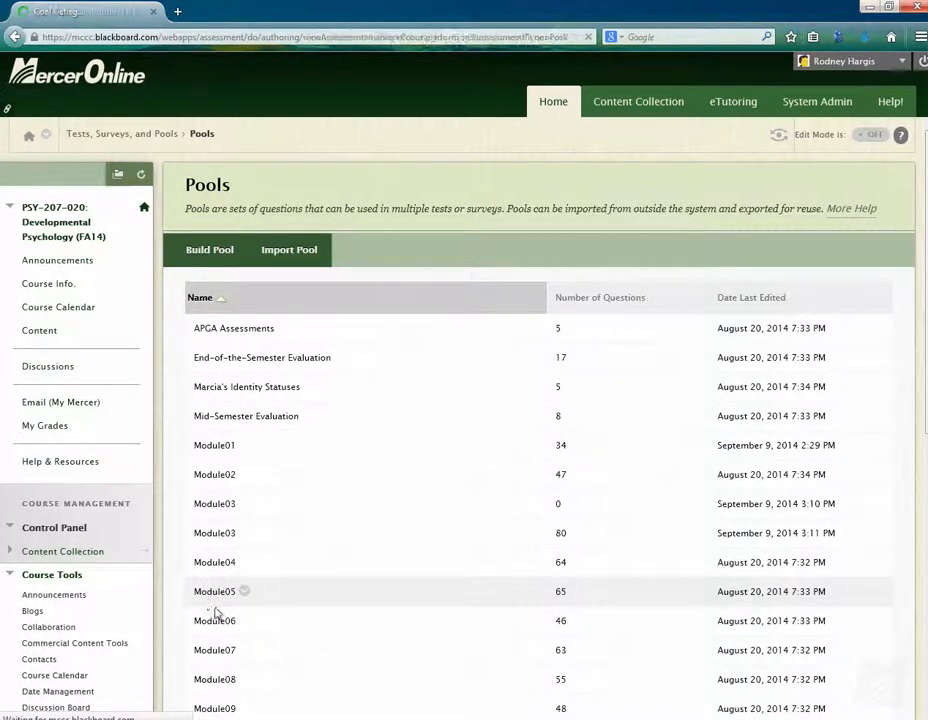
scroll(413, 569, "down", 3)
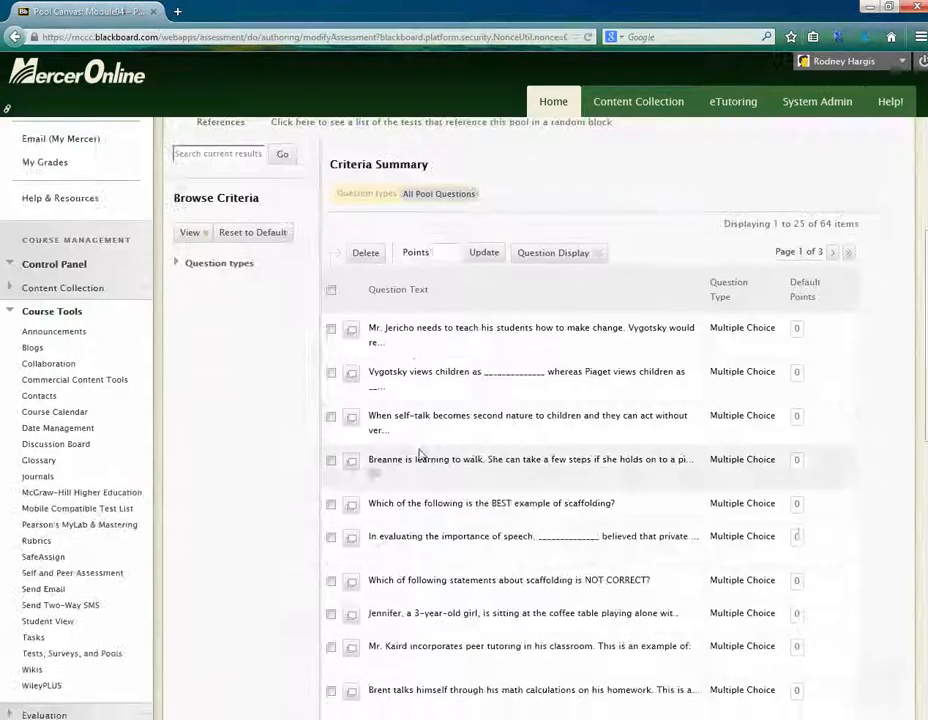
left_click(393, 344)
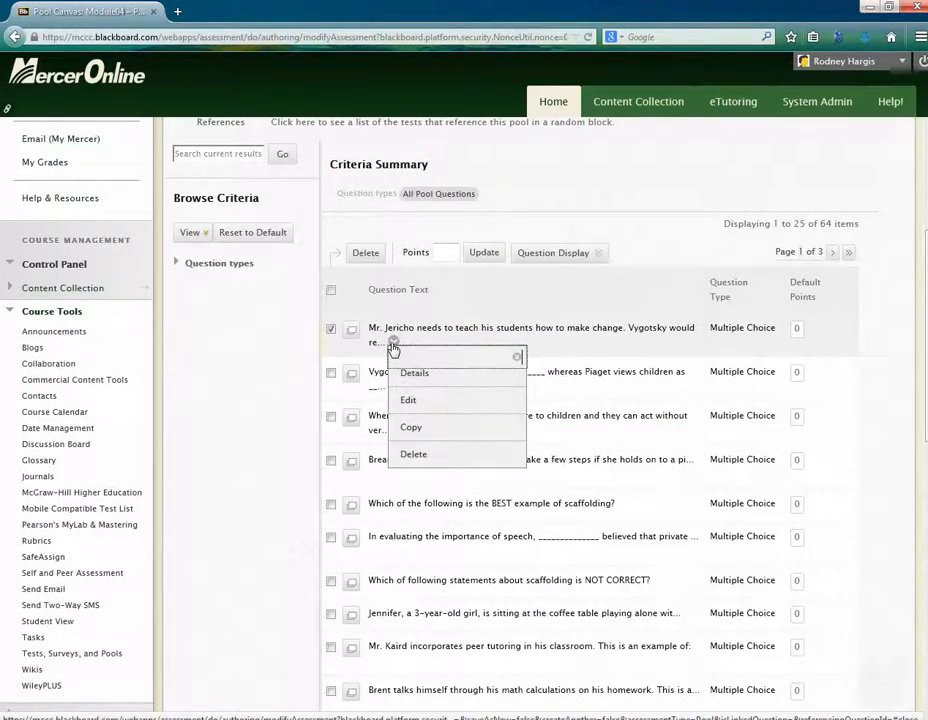
left_click(413, 401)
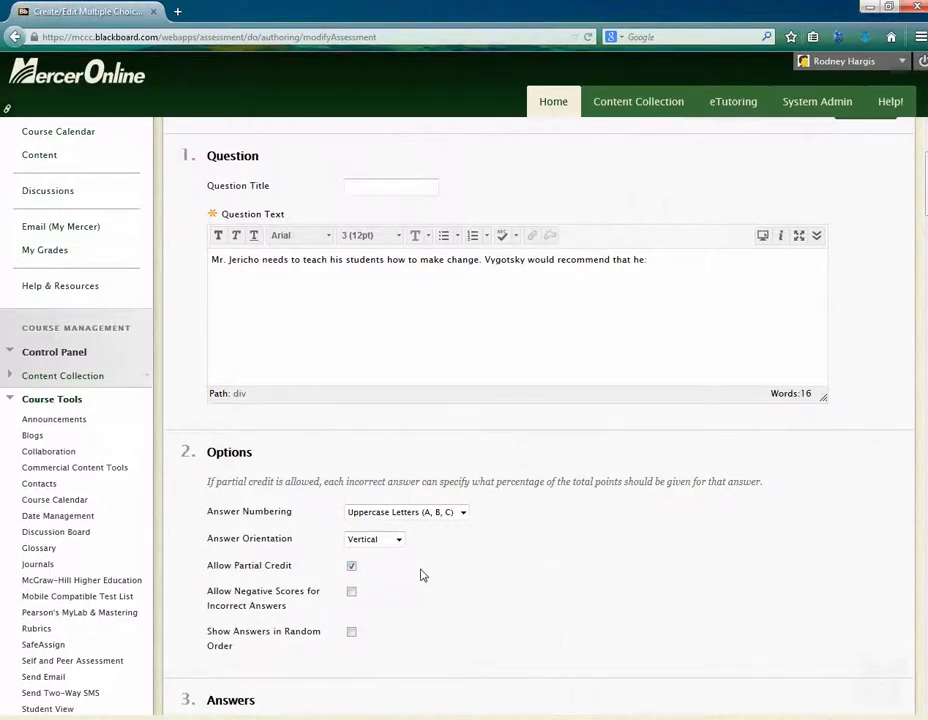
scroll(423, 575, "up", 3)
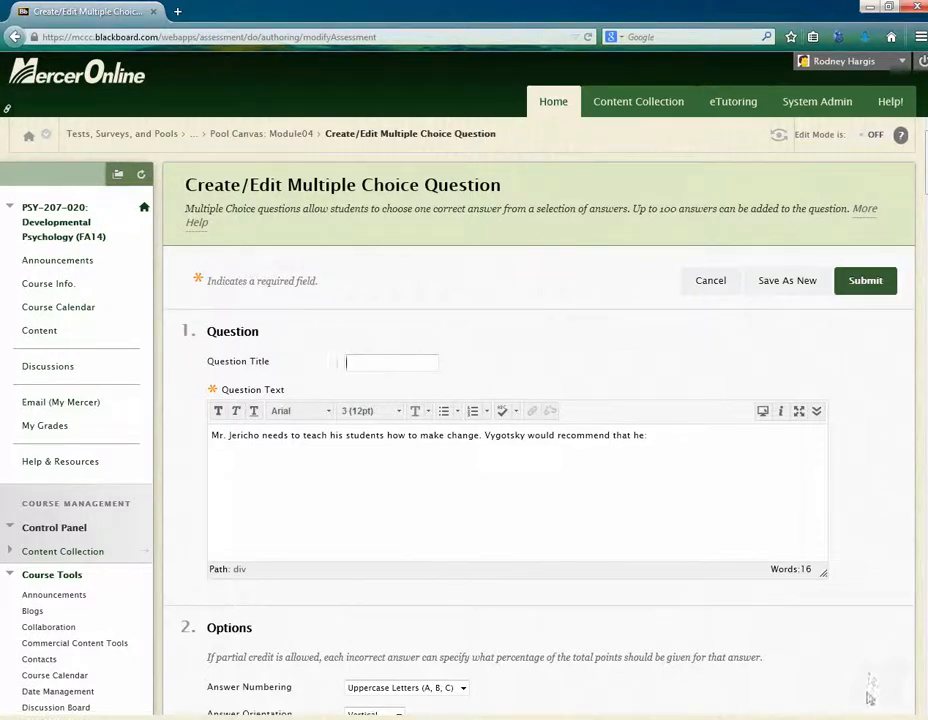
Step: Cancel editing the question and return from the Module04 pool to the list of pools
left_click(700, 283)
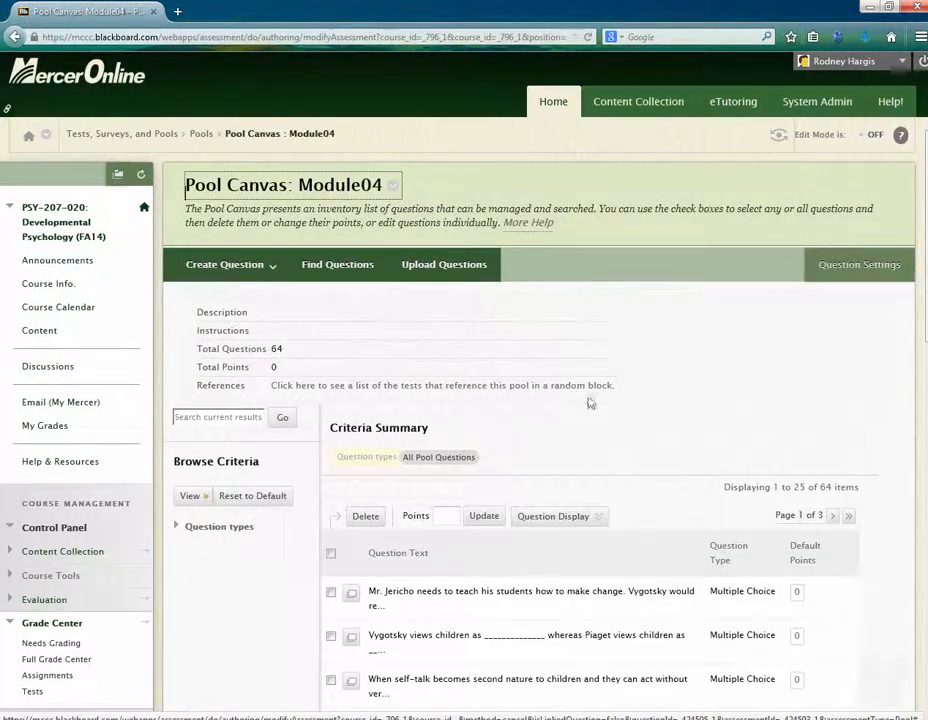
scroll(600, 470, "down", 2)
scroll(580, 458, "up", 2)
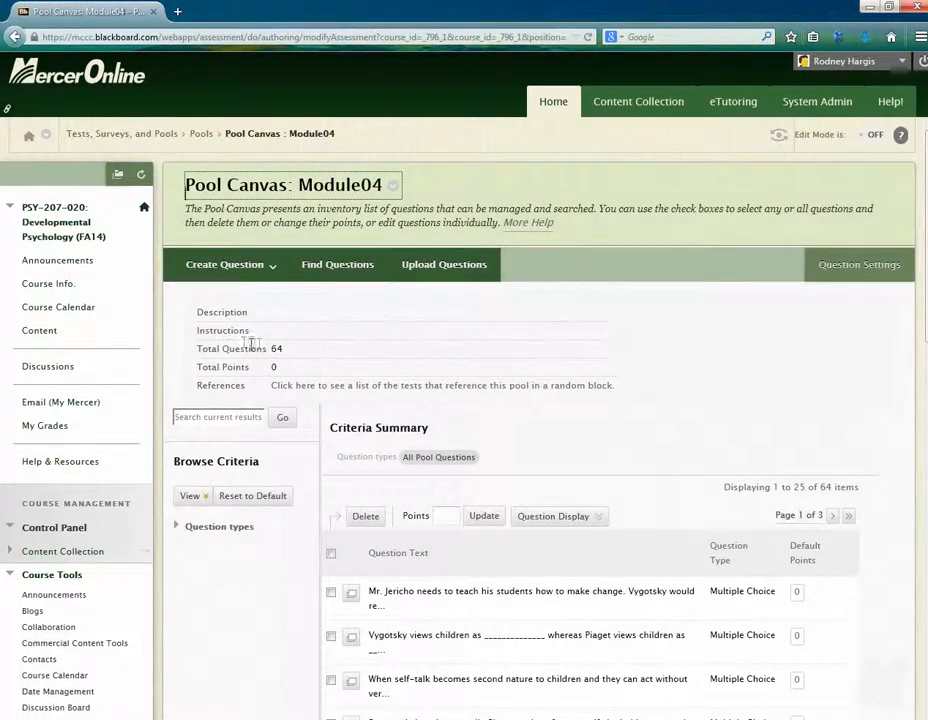
left_click(201, 134)
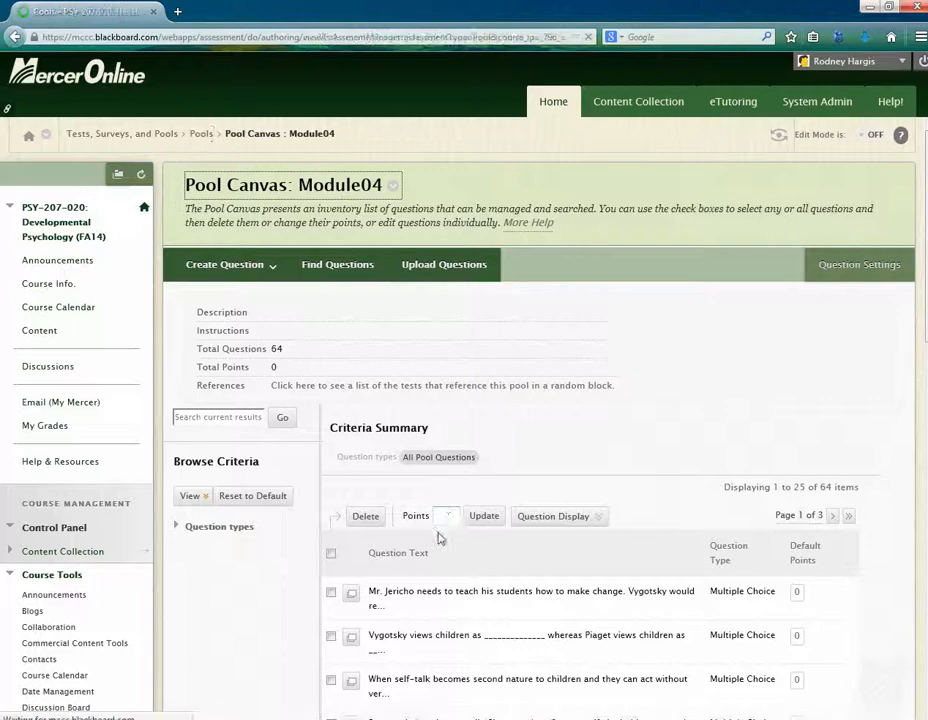
scroll(600, 563, "down", 3)
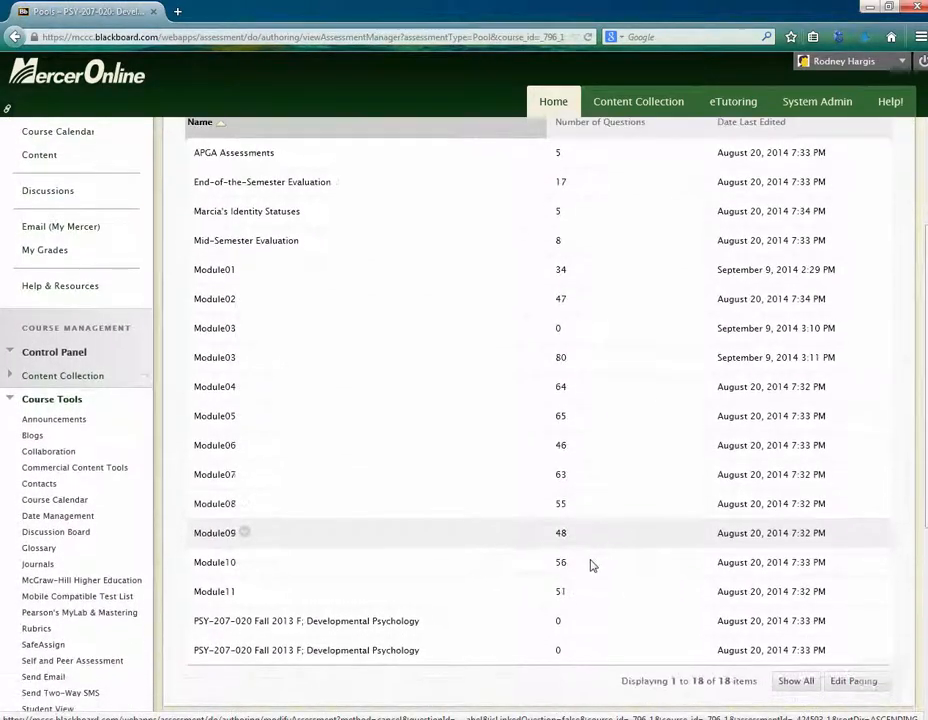
Step: Export the Module04 pool to the local computer and save the zip file
scroll(590, 566, "up", 1)
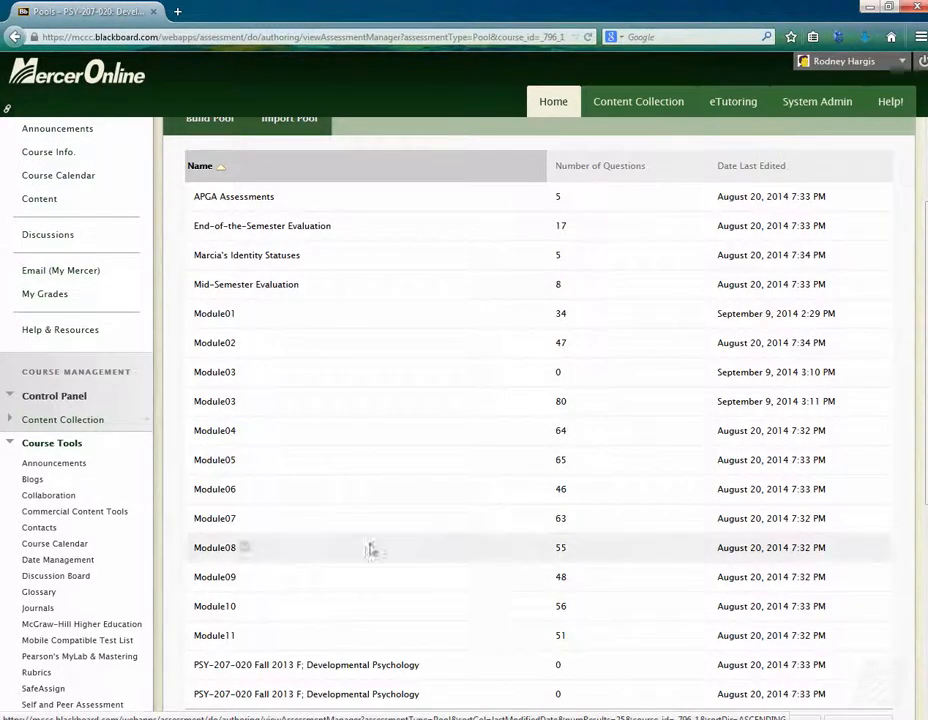
left_click(244, 432)
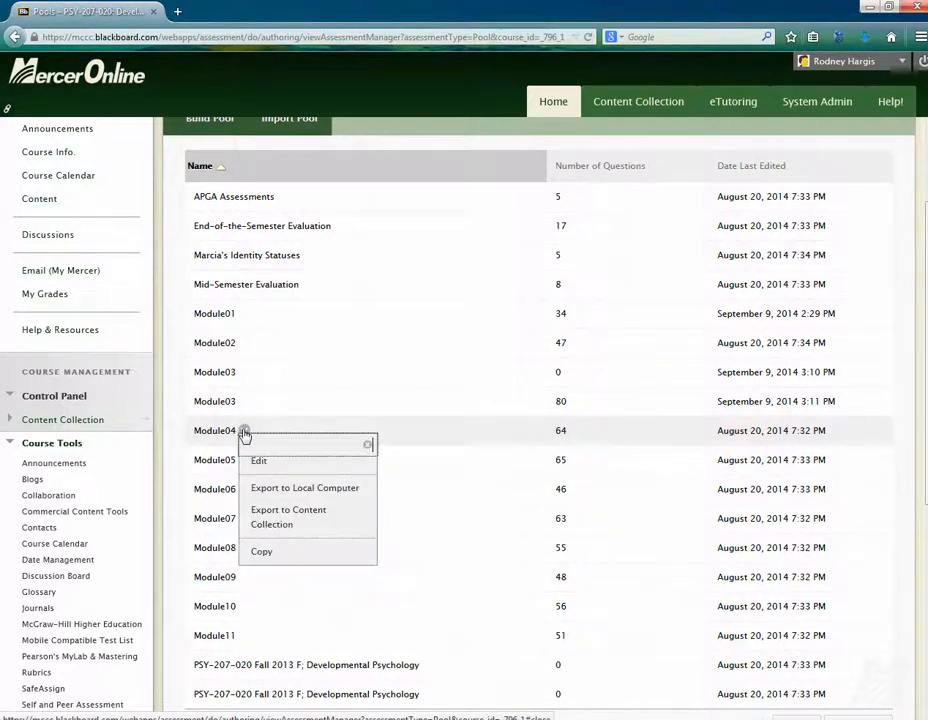
left_click(272, 490)
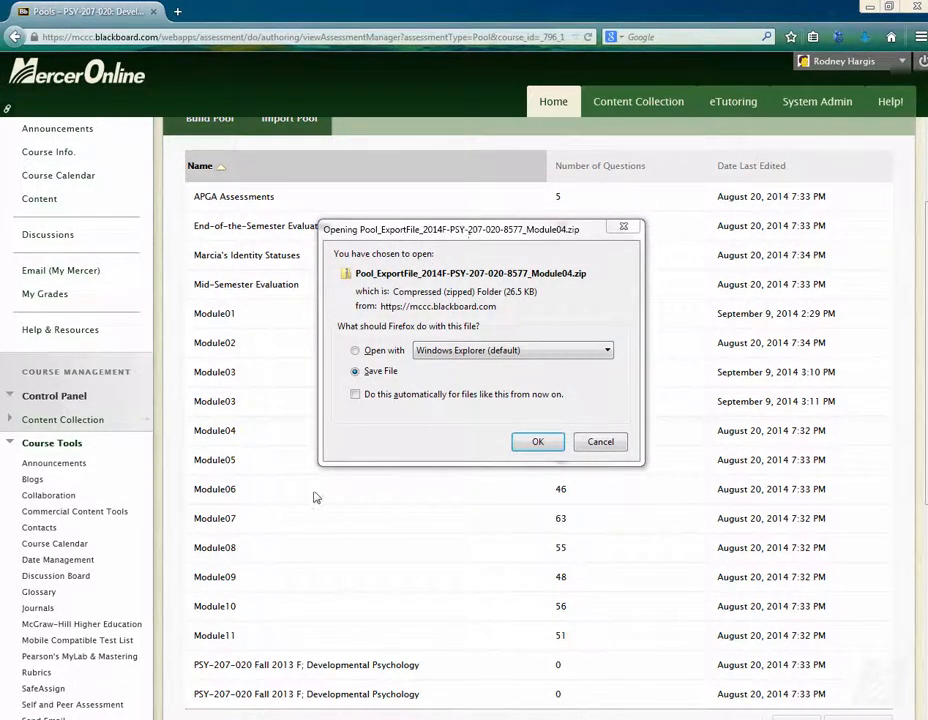
left_click(535, 443)
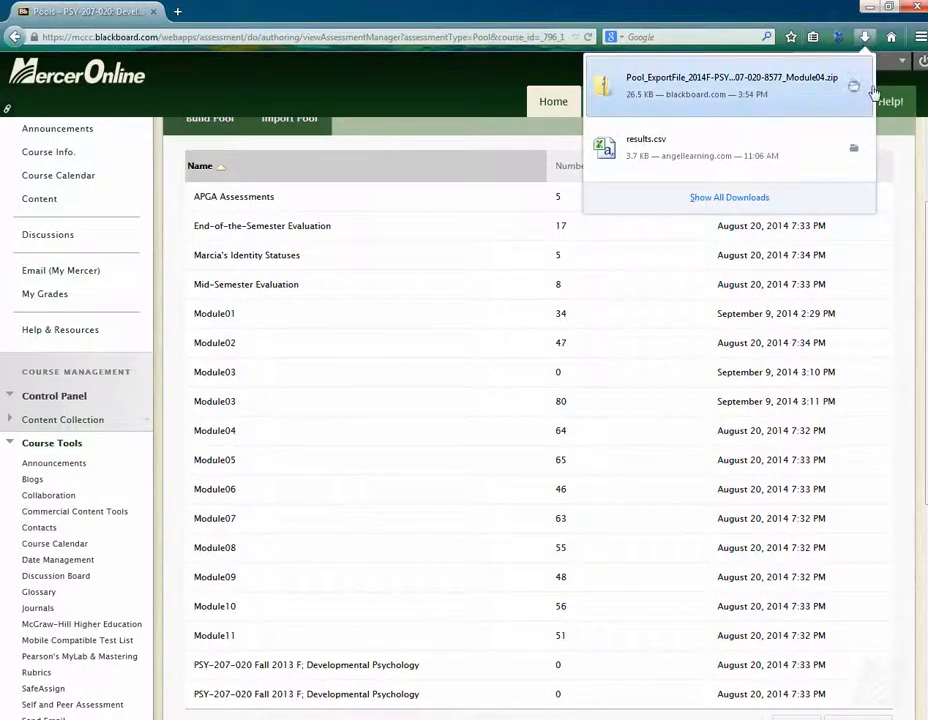
Step: Open the downloaded Module04 export zip from its folder and extract all its files to the proposed destination in Downloads
left_click(855, 86)
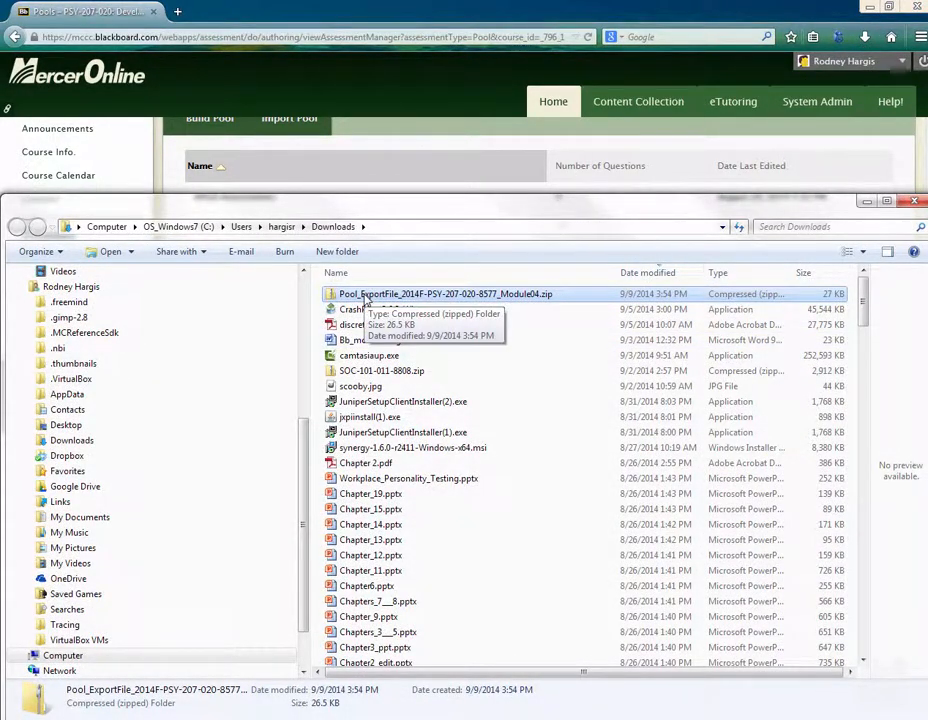
double_click(355, 294)
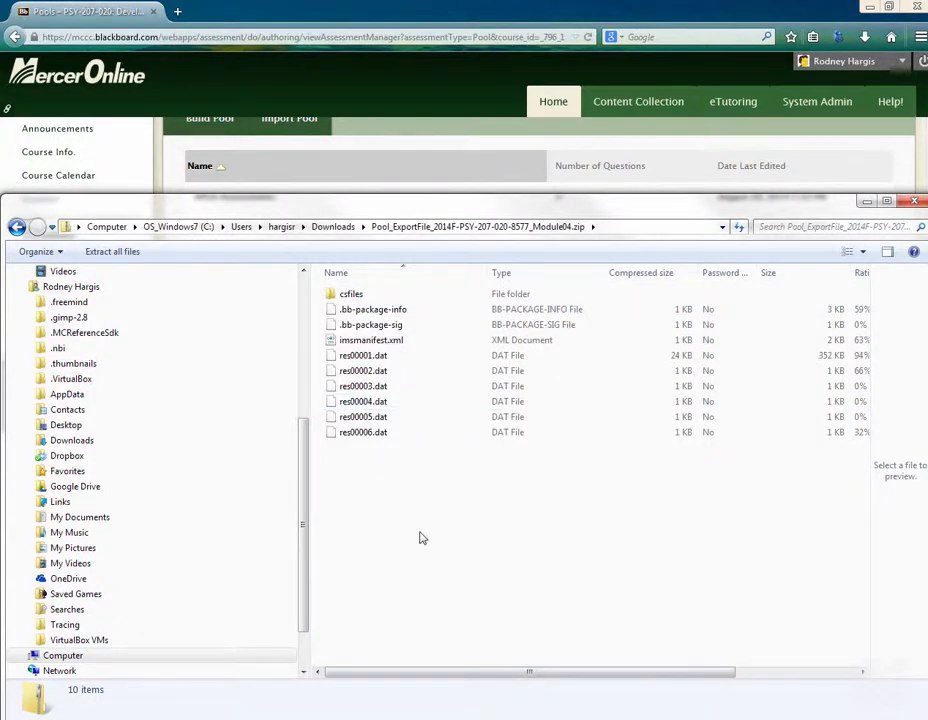
left_click(122, 251)
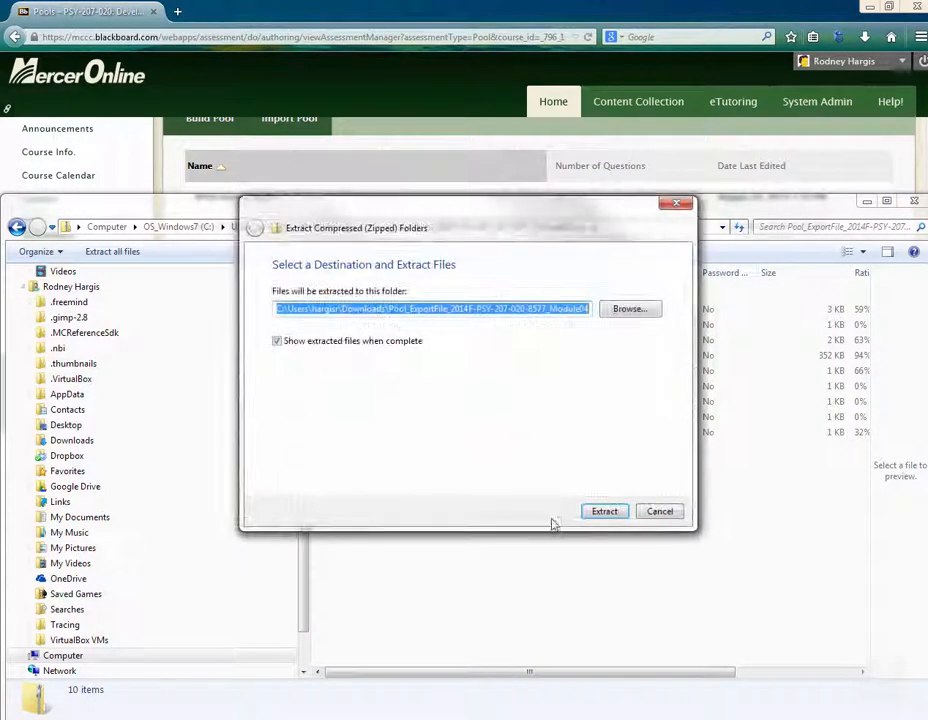
left_click(603, 511)
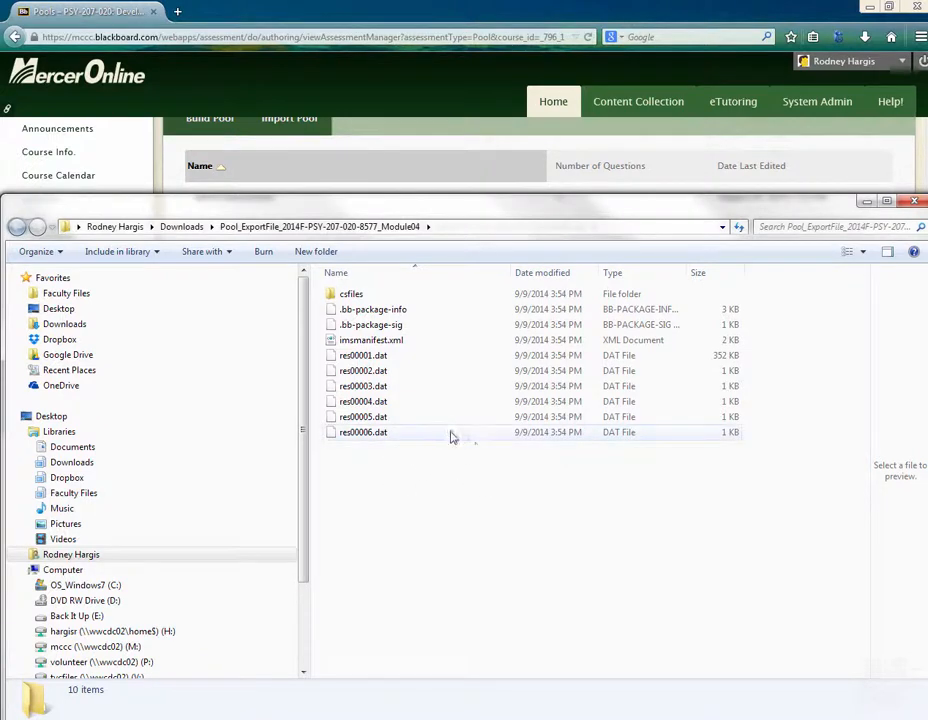
Step: Open the extracted file res00001.dat in Notepad++
left_click(415, 366)
right_click(416, 366)
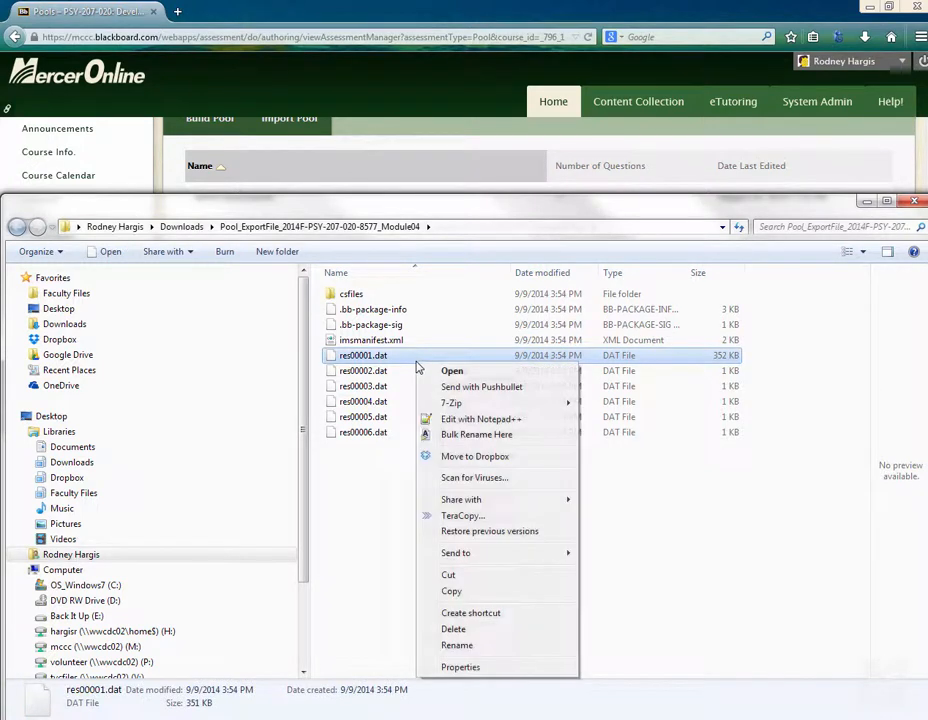
left_click(480, 420)
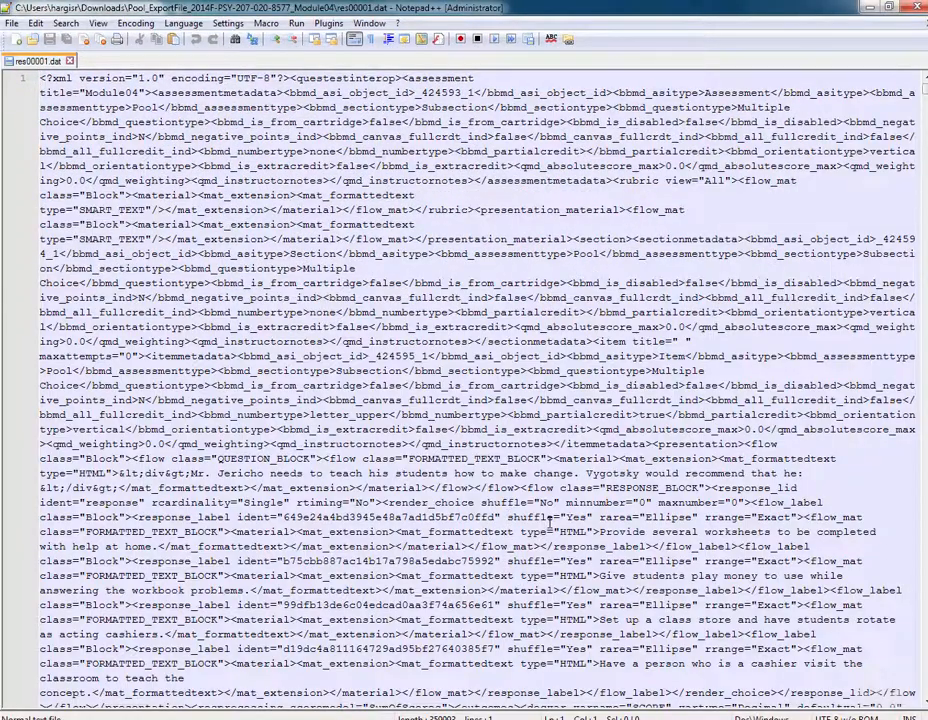
Step: Use the empty bbmd_partialcredit tag pair to set the Replace search text to <bbmd_partialcredit>true</bbmd_partialcredit>, and copy that text
left_click(456, 311)
key("shift+Right")
key("shift+Right")
key("shift+Right")
key("shift+Right")
key("shift+Right")
key("shift+Right")
key("shift+Right")
key("shift+Right")
key("shift+Right")
key("shift+Right")
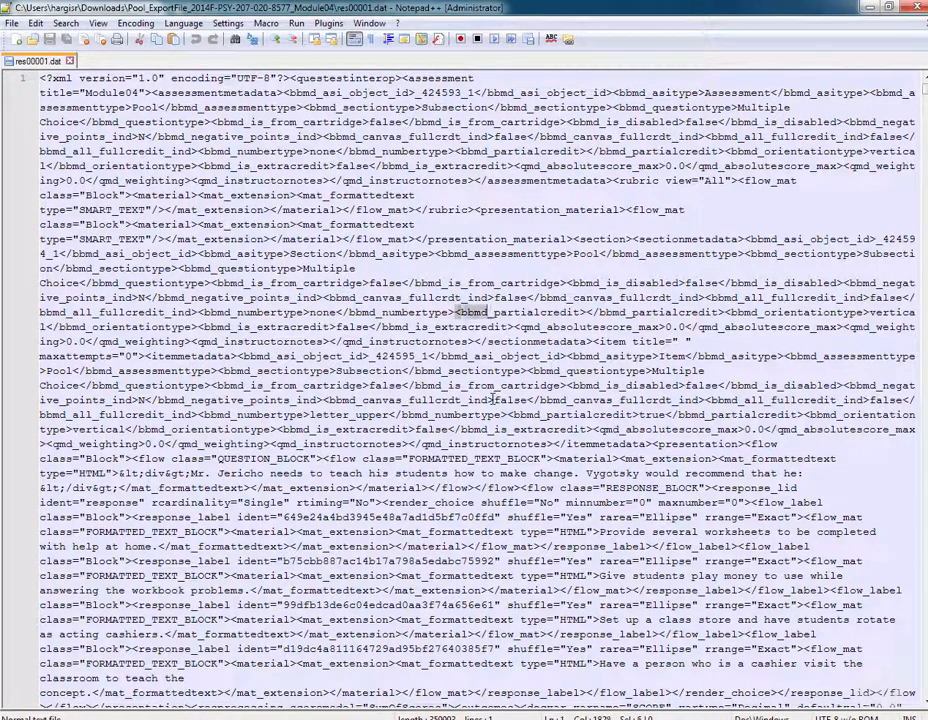
key("shift+Right")
key("shift+Right")
key("shift+Right")
key("shift+Right")
key("shift+Right")
key("shift+Right")
key("shift+Right")
key("shift+Right")
key("shift+Right")
key("shift+Right")
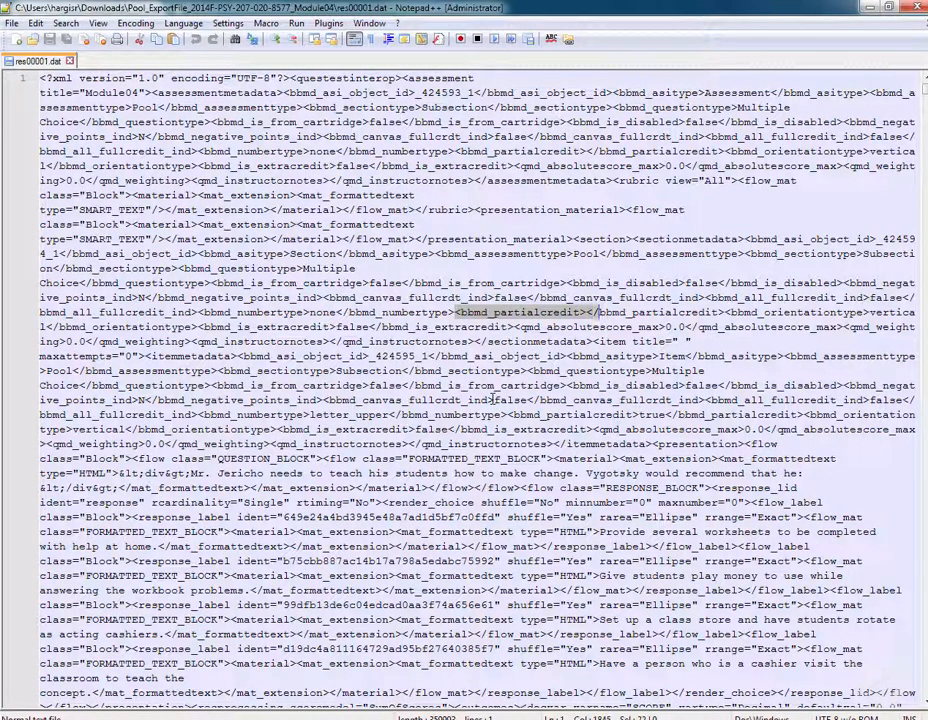
key("shift+Right")
key("shift+Right")
key("shift+Right")
key("shift+Right")
key("shift+Right")
key("shift+Right")
key("shift+Right")
key("shift+Right")
key("shift+Right")
key("shift+Right")
key("shift+Right")
key("shift+Right")
key("shift+Right")
key("shift+Right")
key("shift+Right")
key("shift+Right")
key("shift+Right")
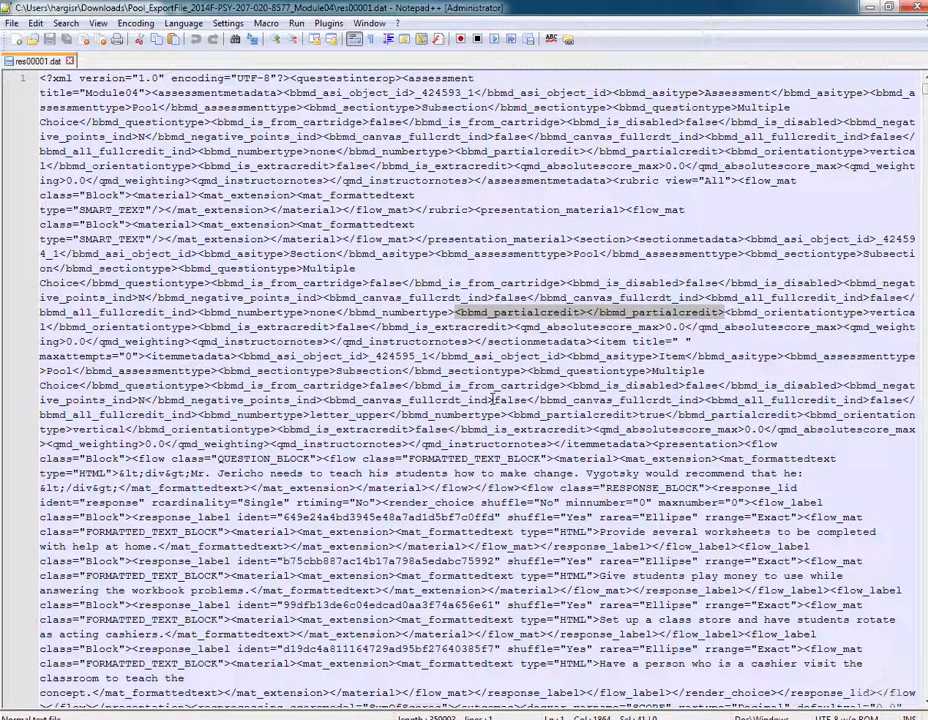
key("ctrl+h")
key("End")
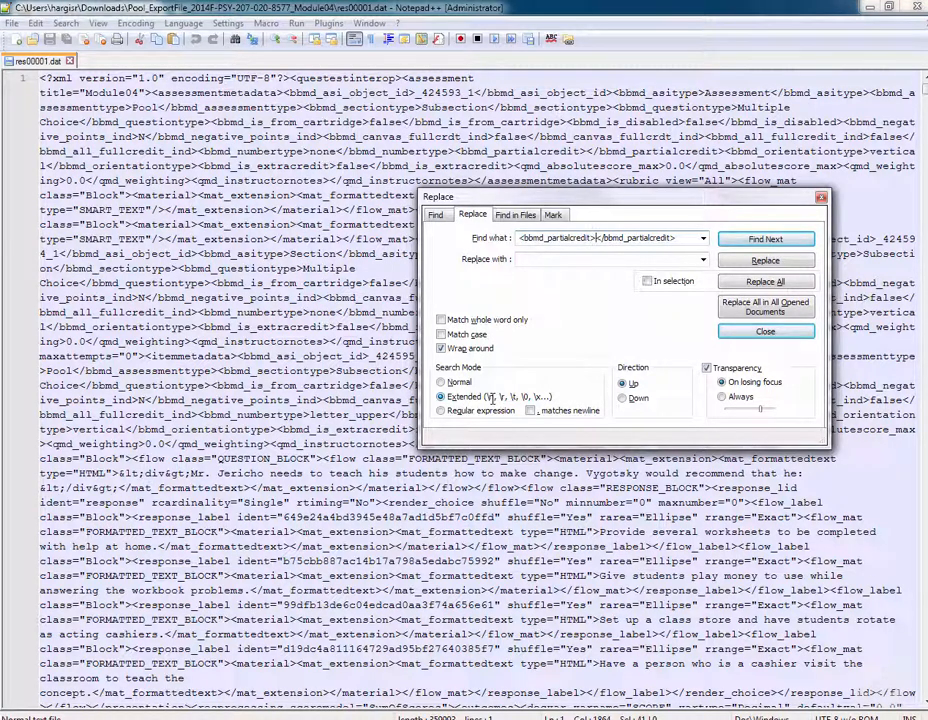
type("tru")
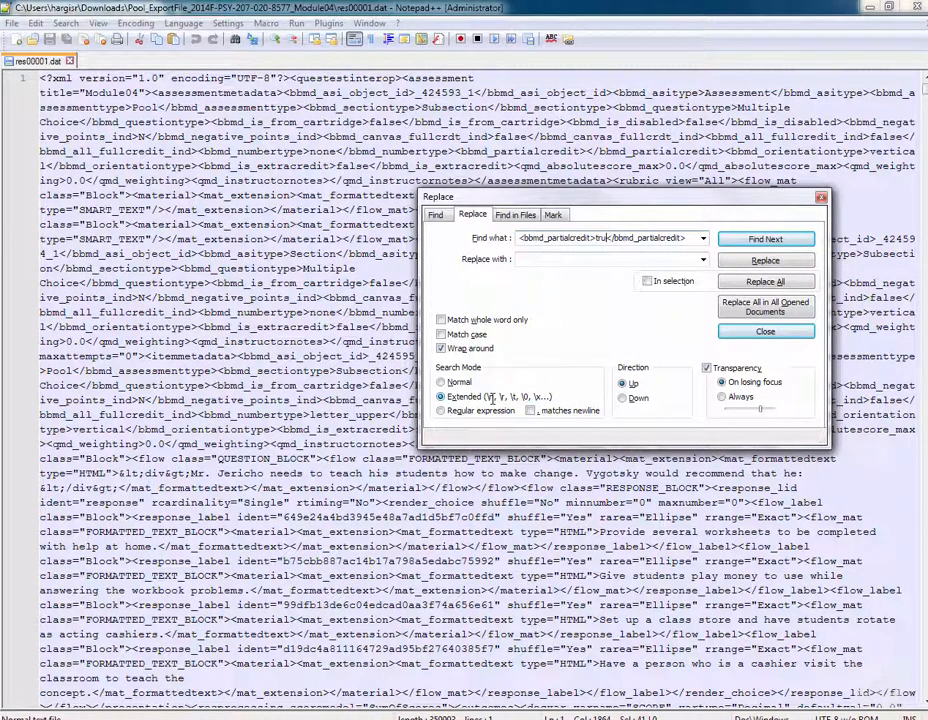
type("e")
key("ctrl+a")
key("ctrl+c")
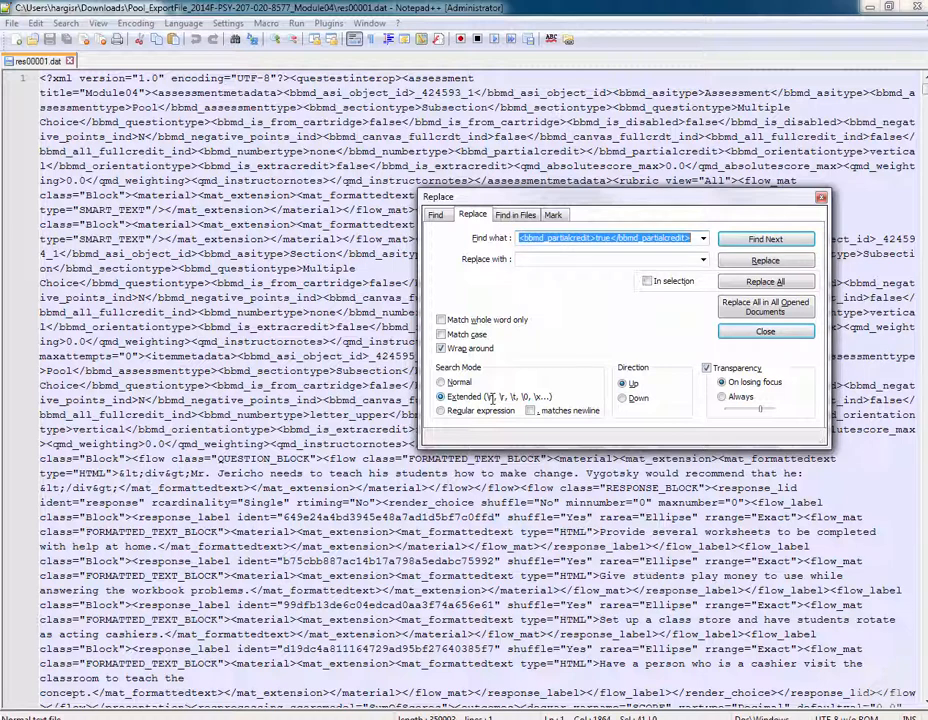
Step: Set the replacement text to <bbmd_partialcredit>false</bbmd_partialcredit> by pasting the copied search text and changing its value
key("Tab")
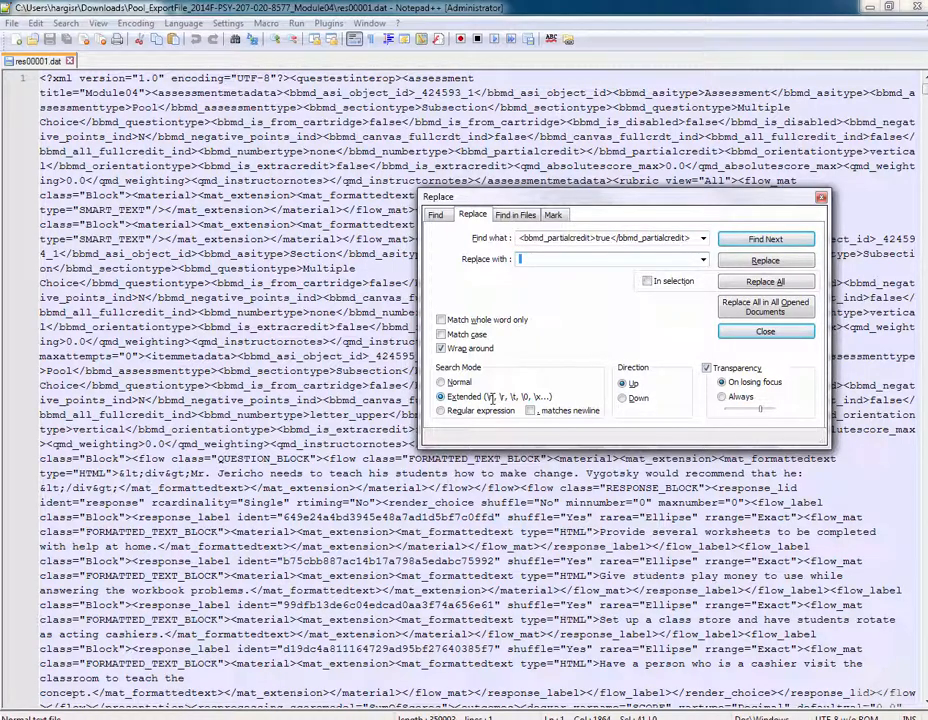
key("ctrl+v")
key("Left")
key("Left")
key("Left")
key("Left")
key("Left")
key("Left")
key("Left")
key("Left")
key("Left")
key("Left")
key("Left")
key("Left")
key("Left")
key("Left")
key("Left")
key("Left")
key("Left")
key("Left")
key("Left")
key("Left")
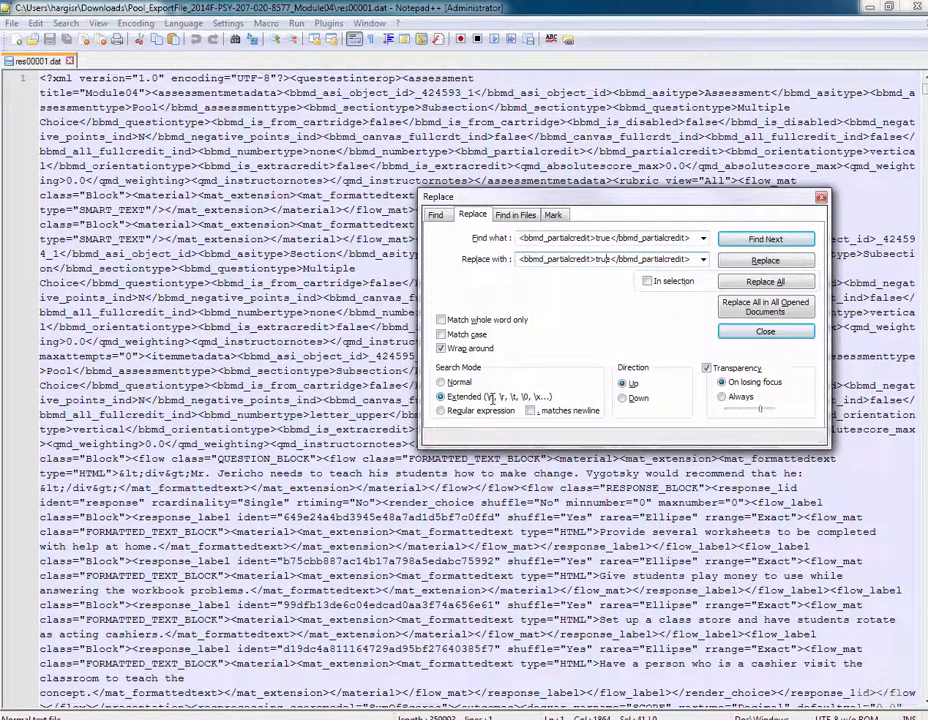
key("BackSpace")
key("BackSpace")
key("BackSpace")
key("BackSpace")
type("false")
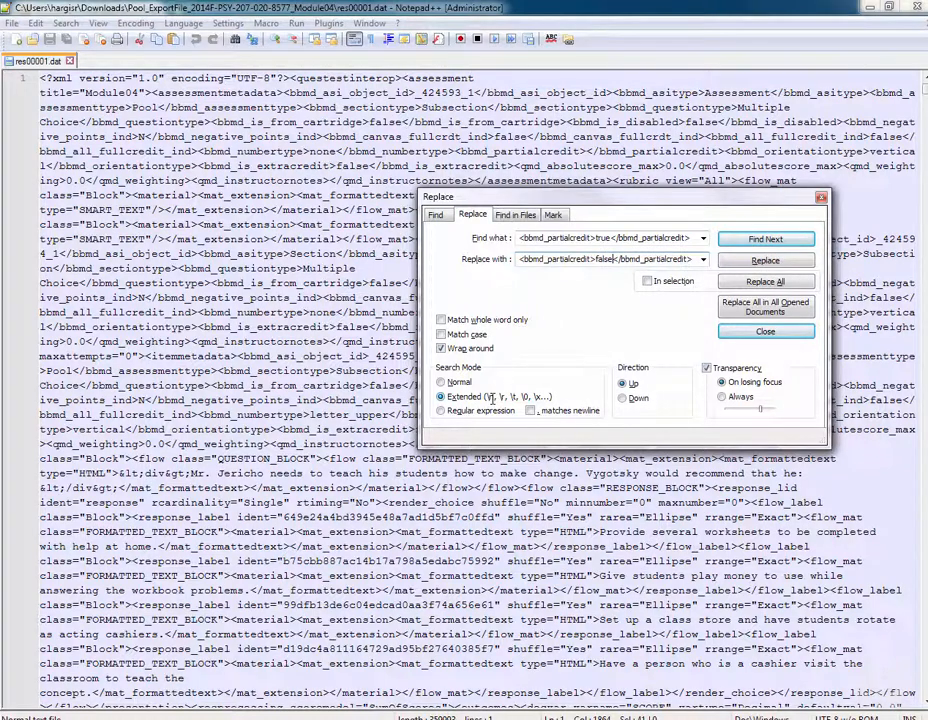
Step: Replace all occurrences of the partial credit tag in res00001.dat and save the file
left_click(752, 283)
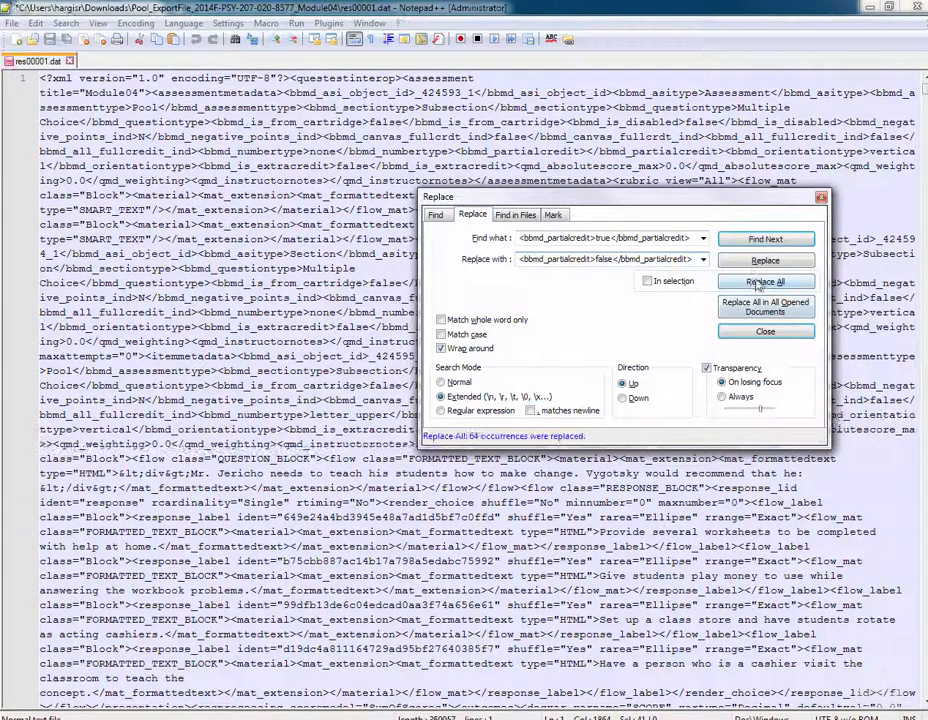
left_click(766, 330)
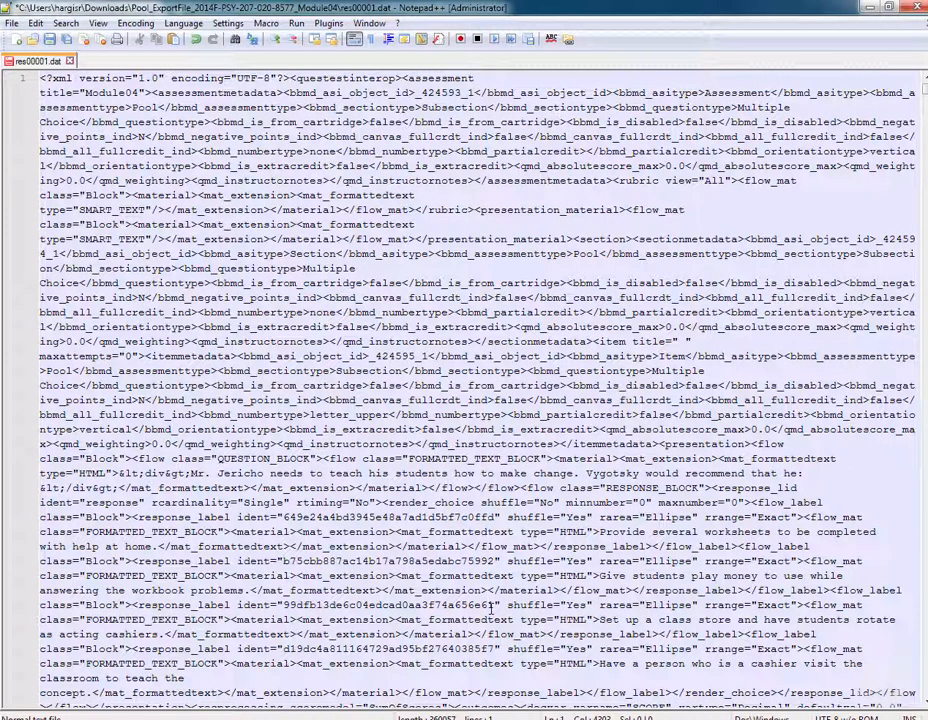
key("ctrl+s")
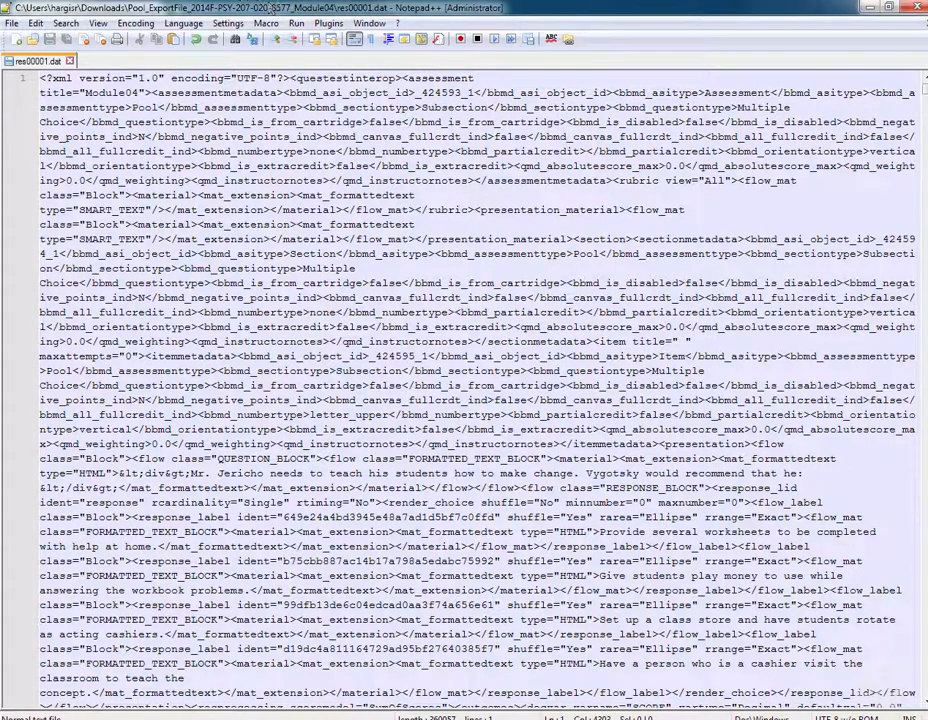
Step: Return to the extracted Module04 folder, compress all its contents into one zip file, and select that archive
left_click(871, 7)
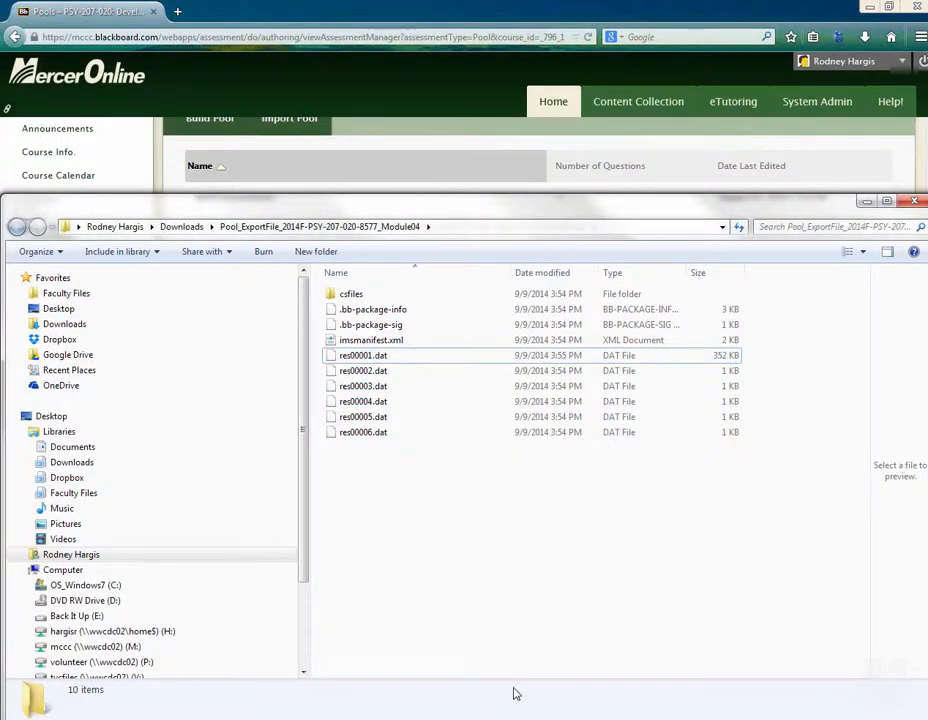
key("ctrl+a")
right_click(390, 343)
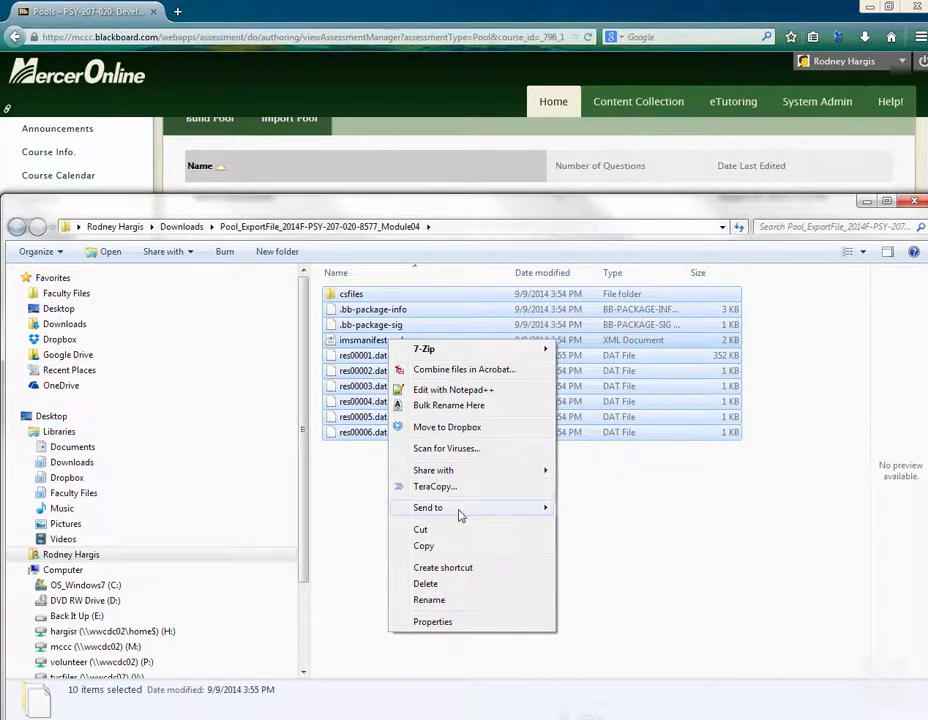
mouse_move(470, 512)
left_click(585, 510)
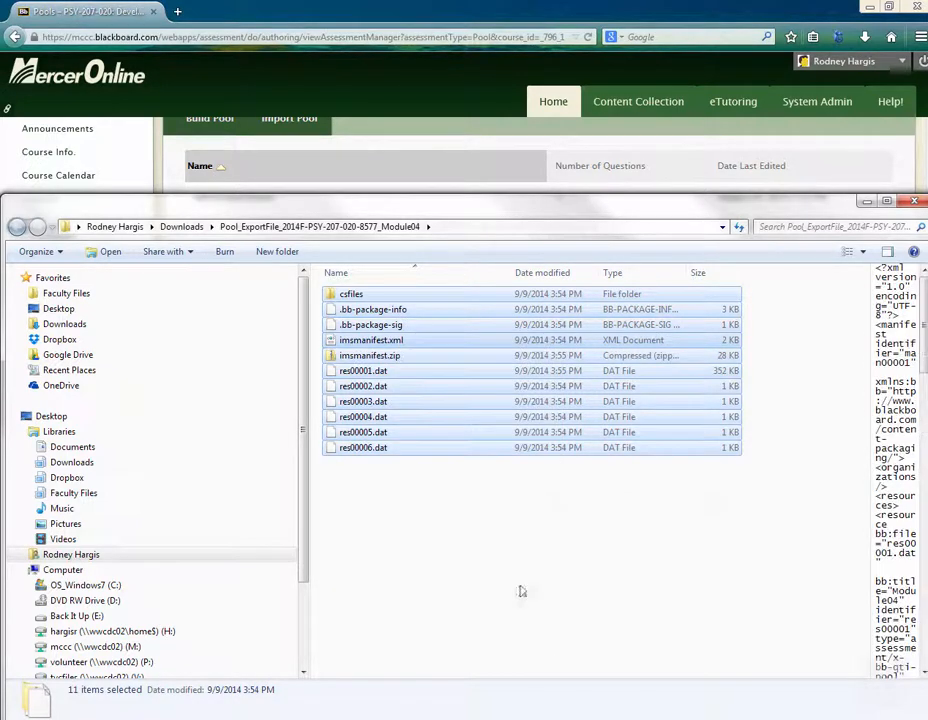
left_click(410, 558)
left_click(370, 355)
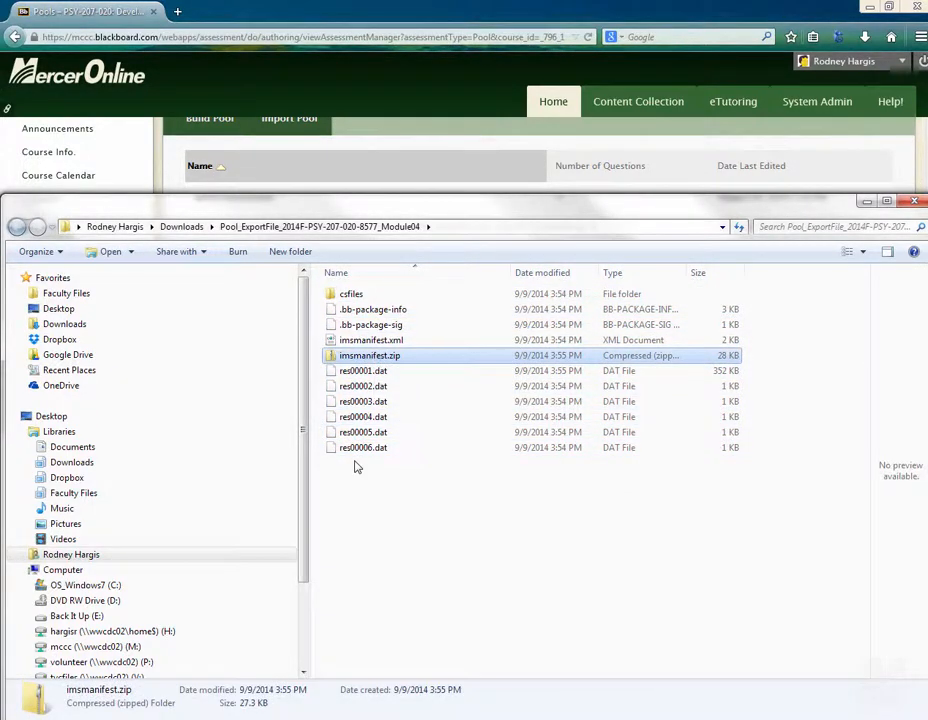
Step: Rename the new imsmanifest.zip archive to module04.zip
key("F2")
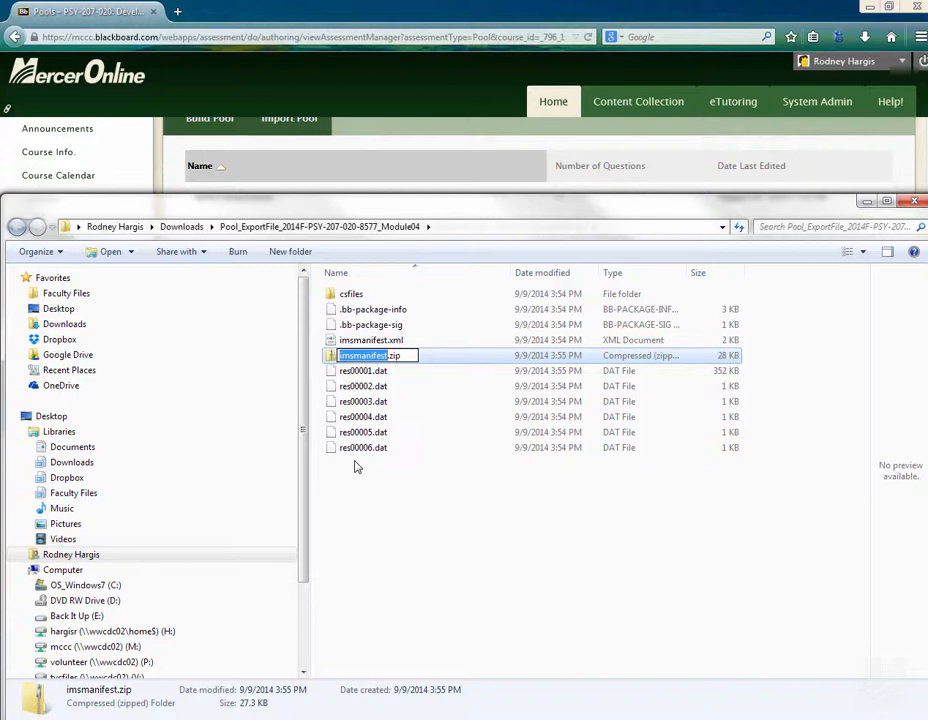
type("mo")
type("dule04")
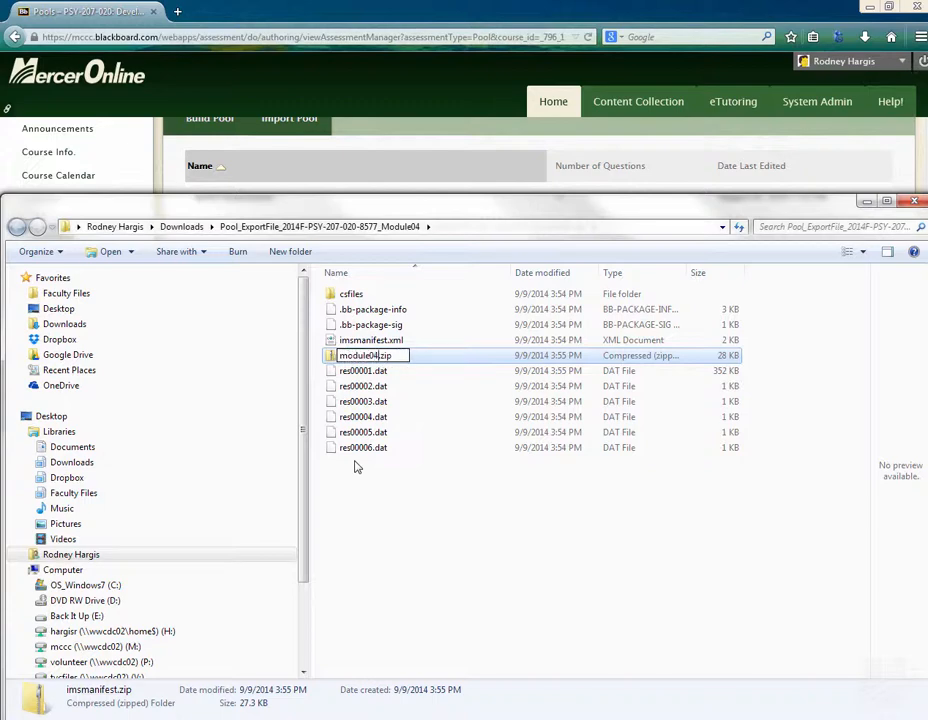
key("Return")
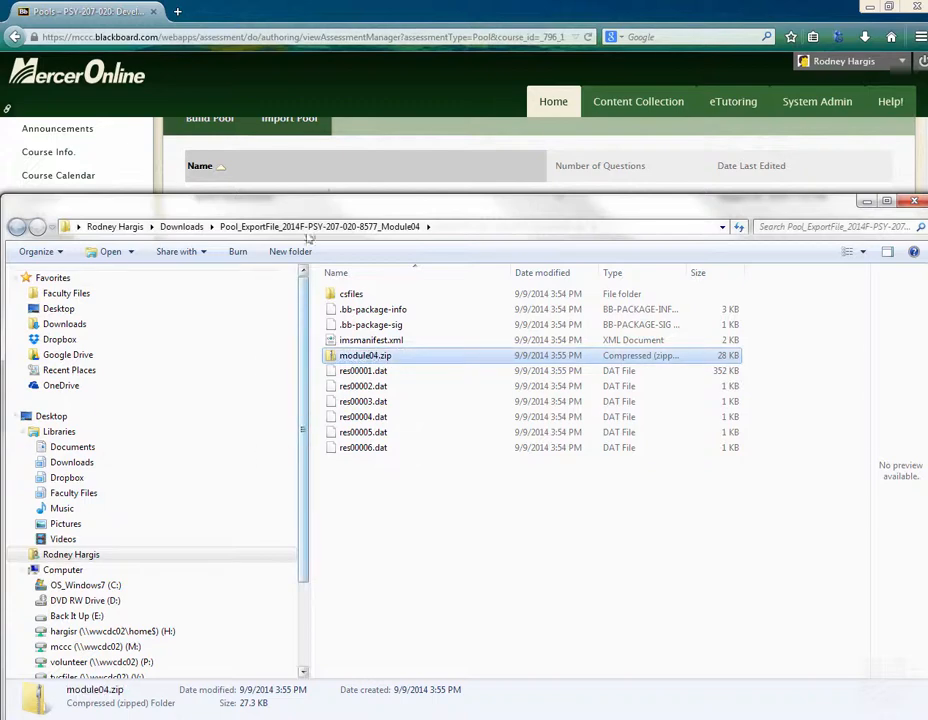
key("Return")
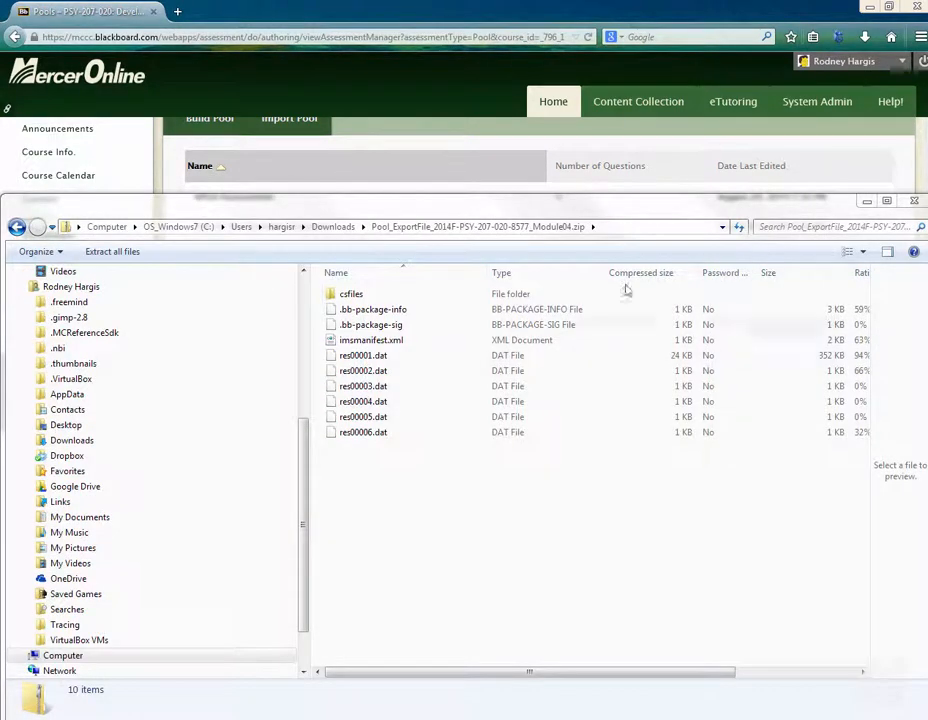
Step: Switch to the Blackboard Pools page and import module04.zip from the extracted Module04 folder in Downloads as a pool
left_click(298, 27)
scroll(321, 296, "up", 3)
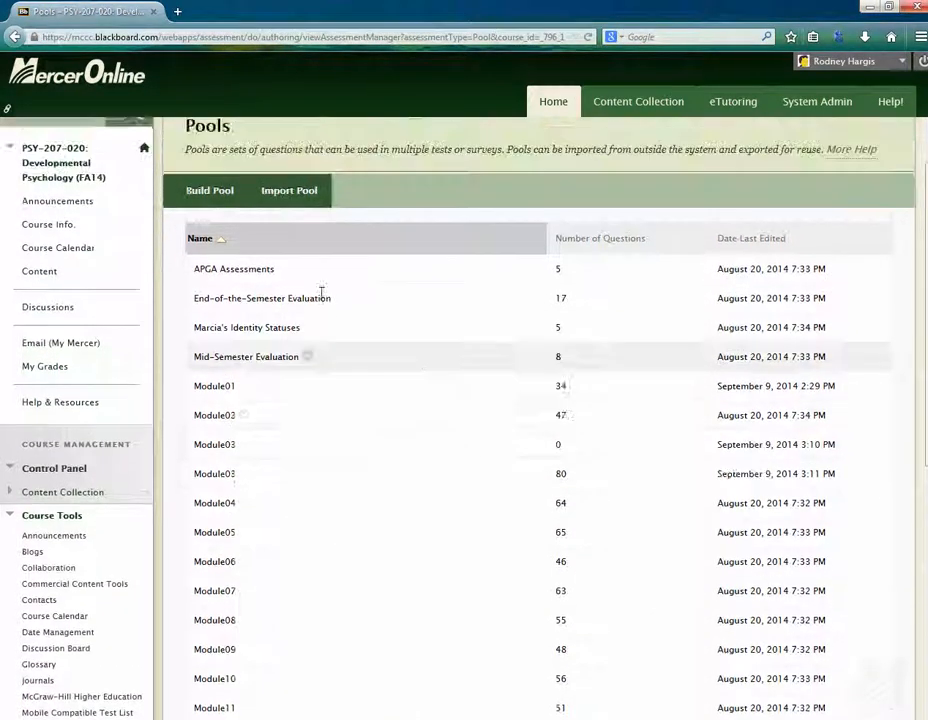
left_click(294, 252)
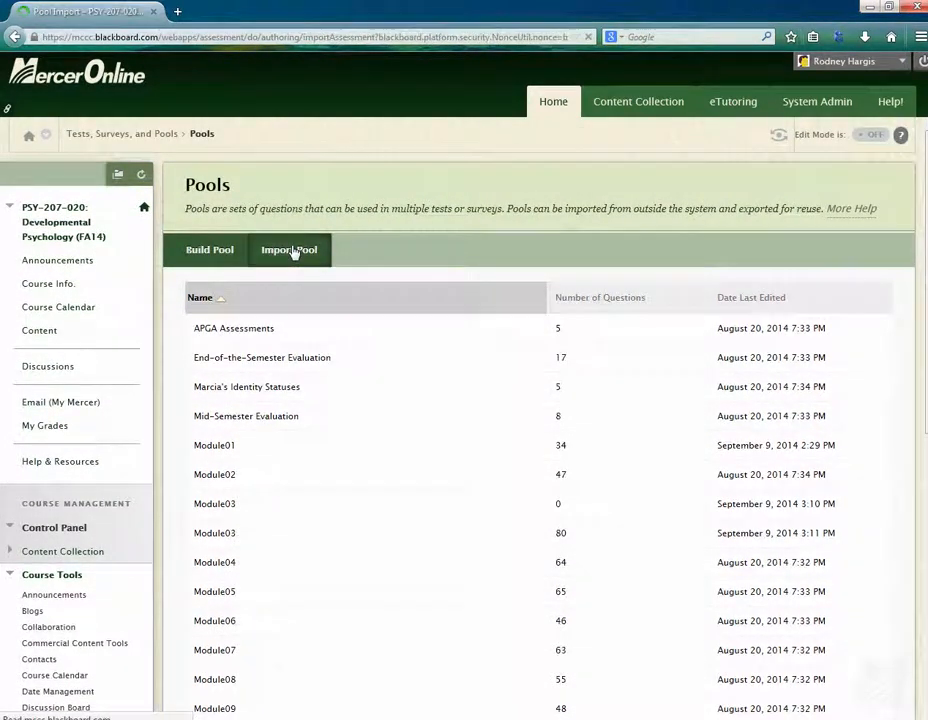
left_click(404, 408)
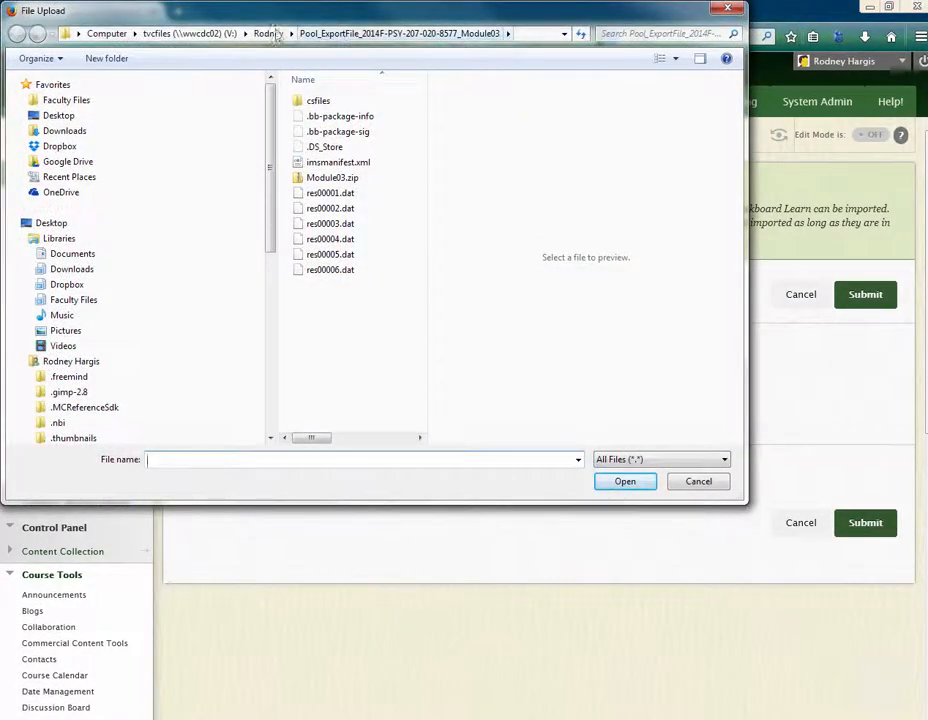
left_click(58, 131)
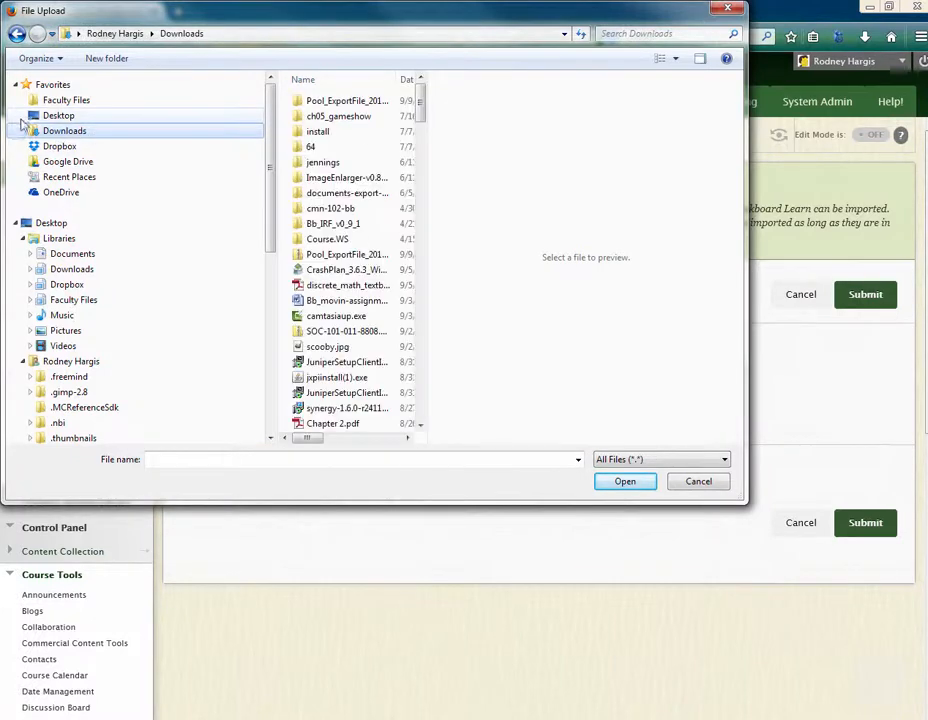
double_click(356, 101)
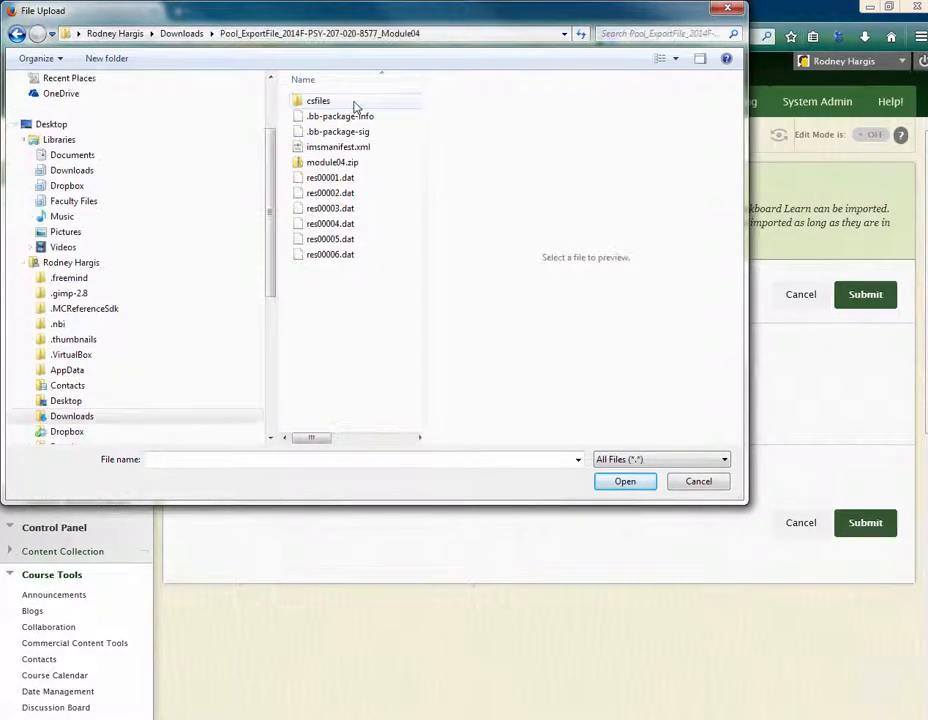
left_click(332, 162)
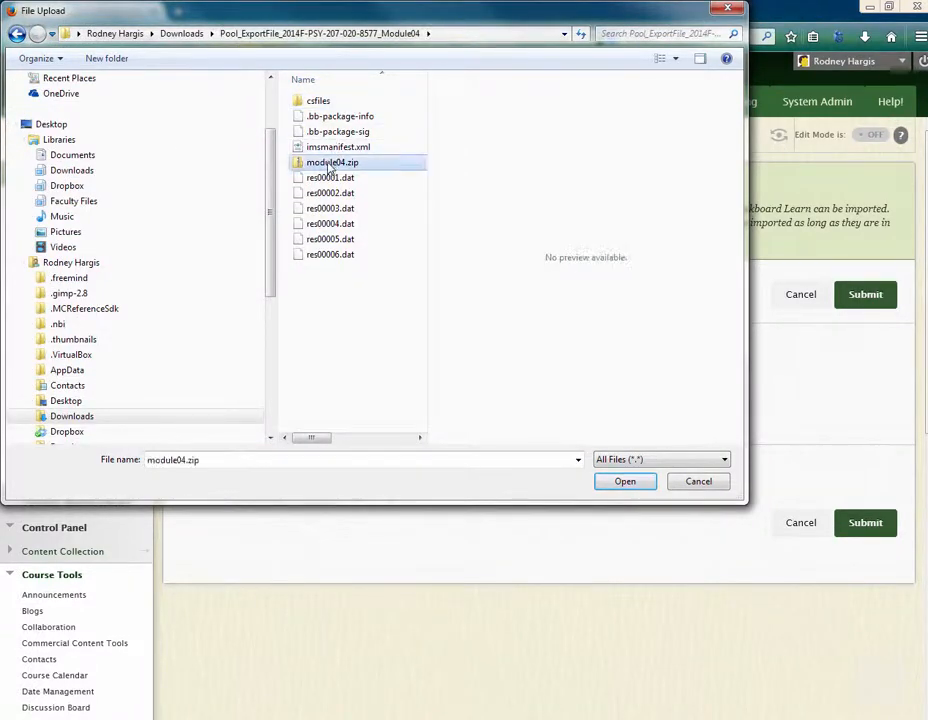
left_click(620, 482)
left_click(867, 574)
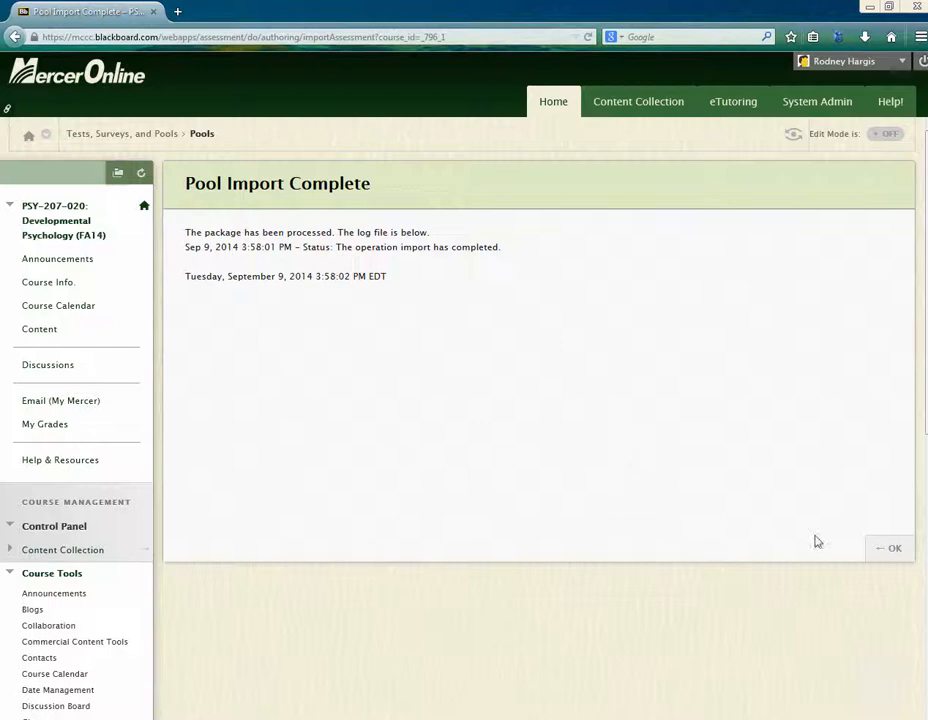
left_click(885, 548)
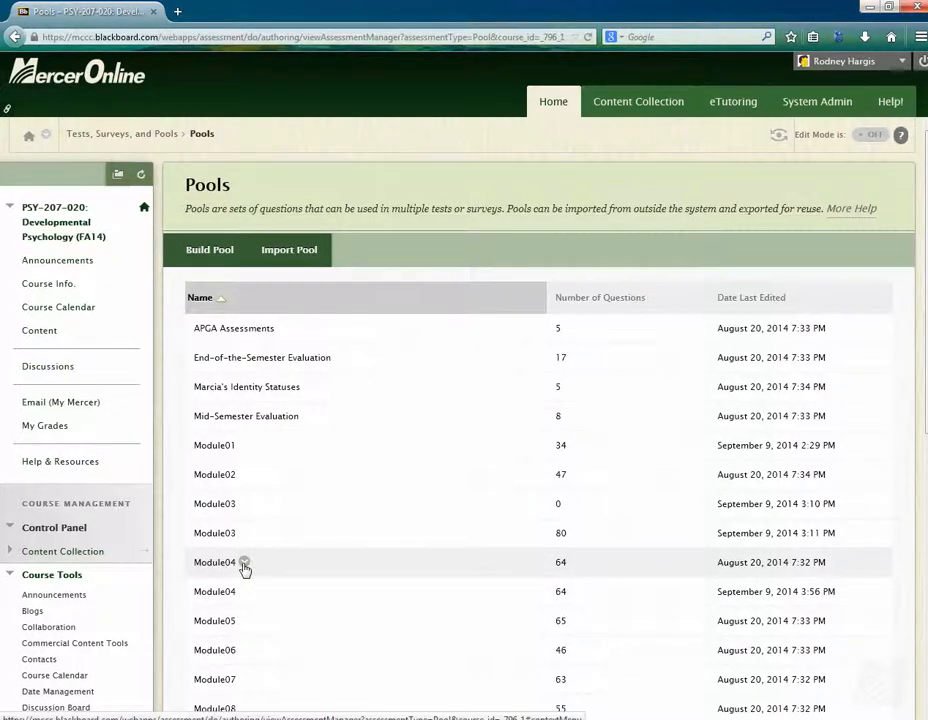
Step: Open the original Module04 pool, last edited August 20, 2014, for editing and show all its questions on one page
left_click(244, 564)
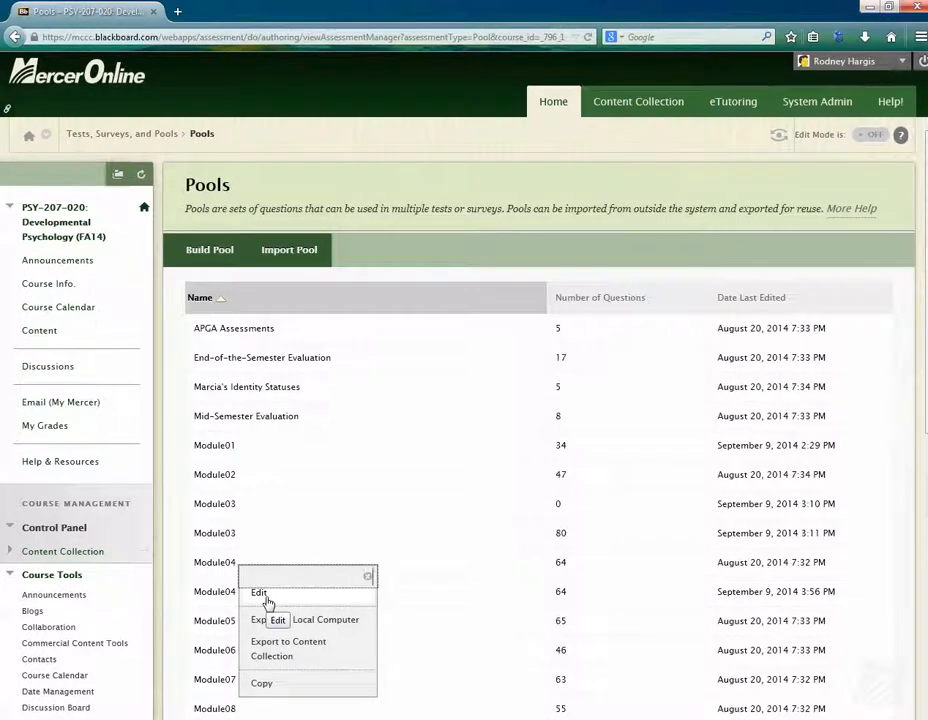
left_click(264, 595)
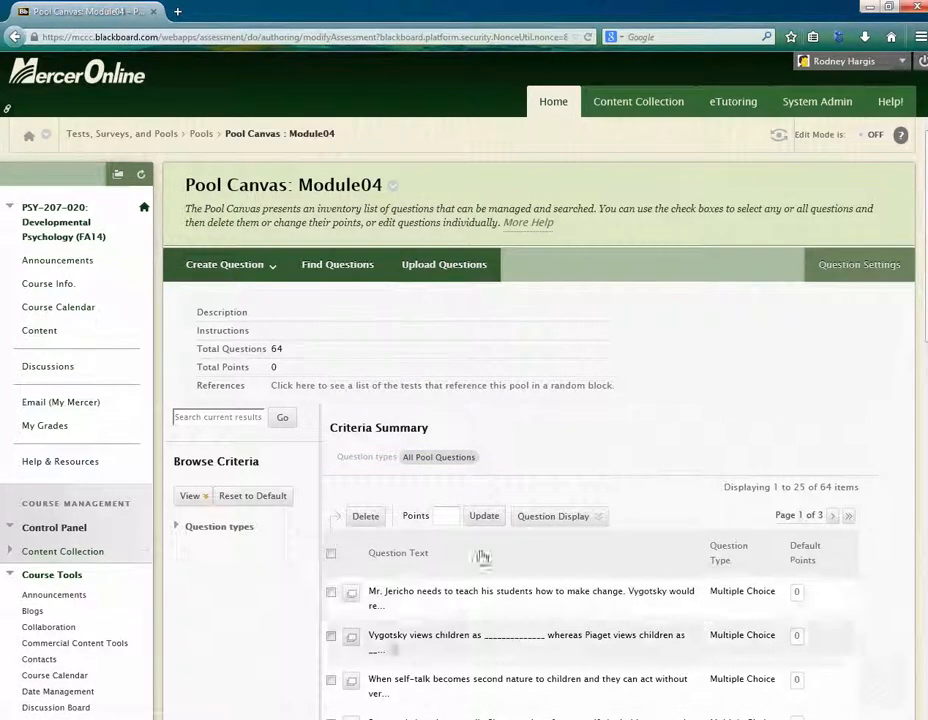
scroll(622, 524, "down", 10)
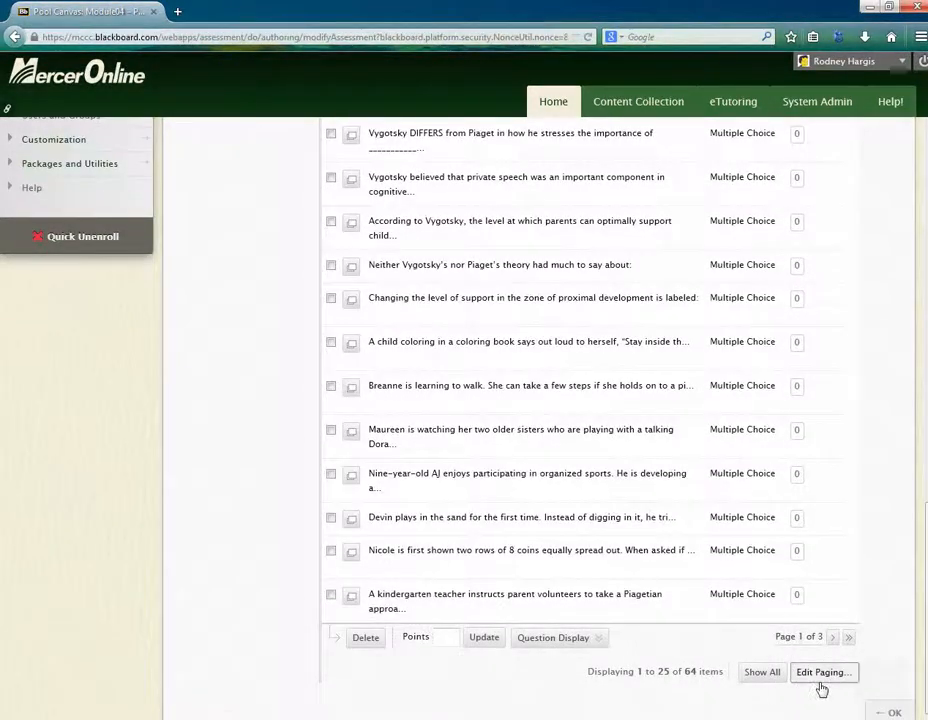
left_click(762, 672)
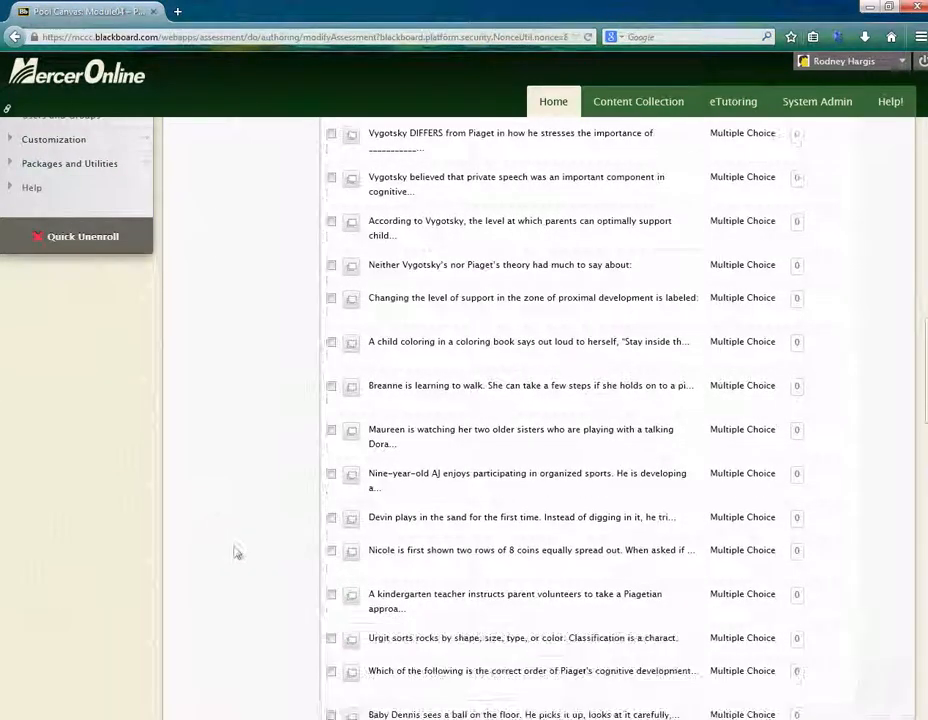
scroll(270, 490, "up", 5)
scroll(277, 492, "up", 5)
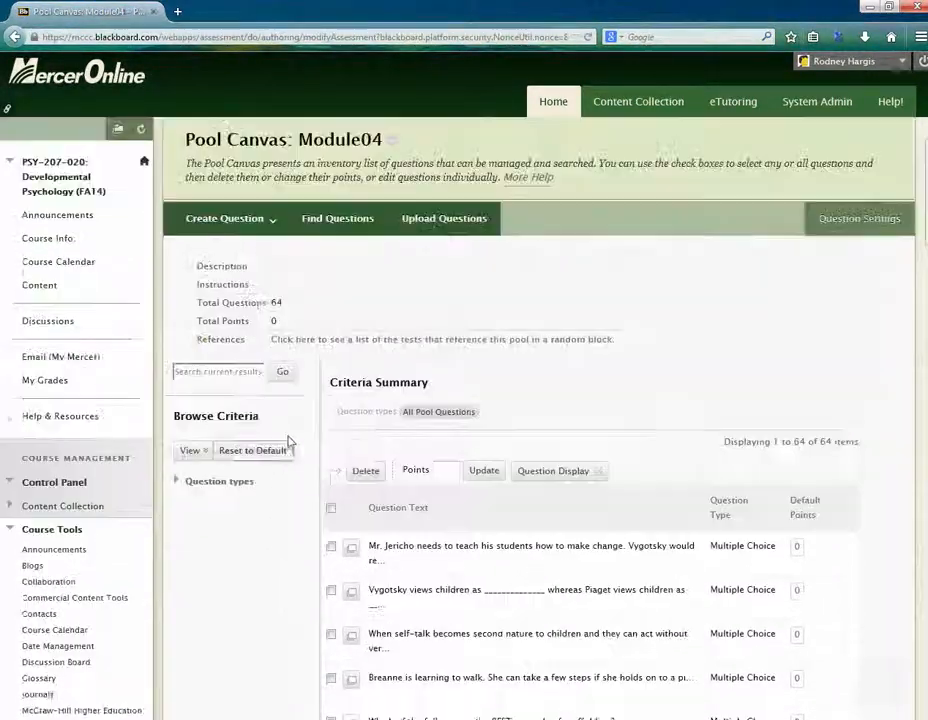
Step: Delete all questions from the original Module04 pool and return to the pool list
left_click(331, 536)
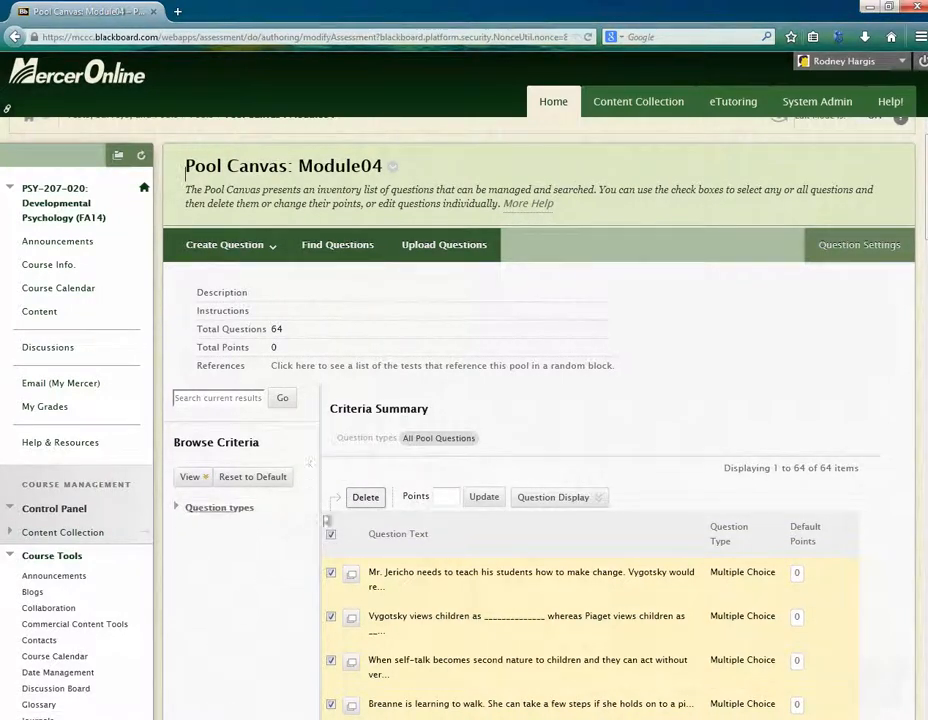
left_click(366, 501)
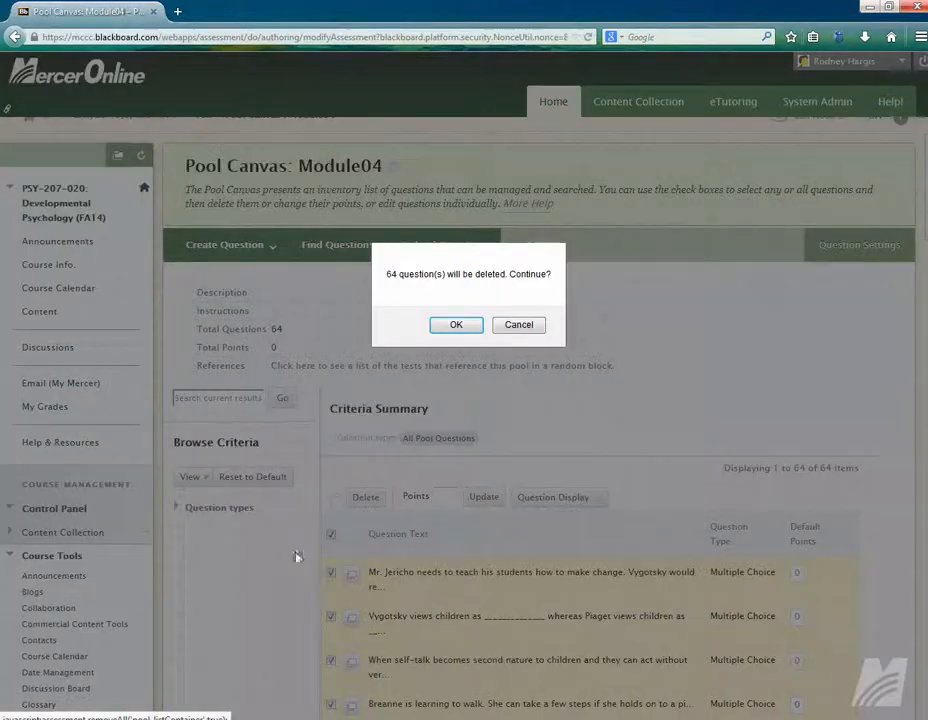
left_click(453, 326)
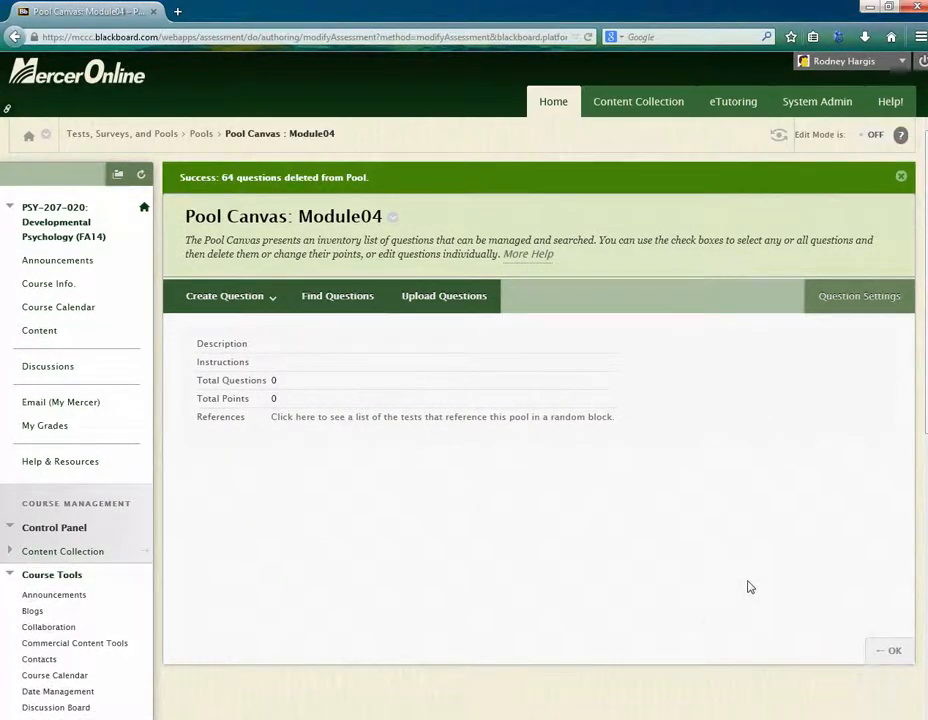
left_click(889, 650)
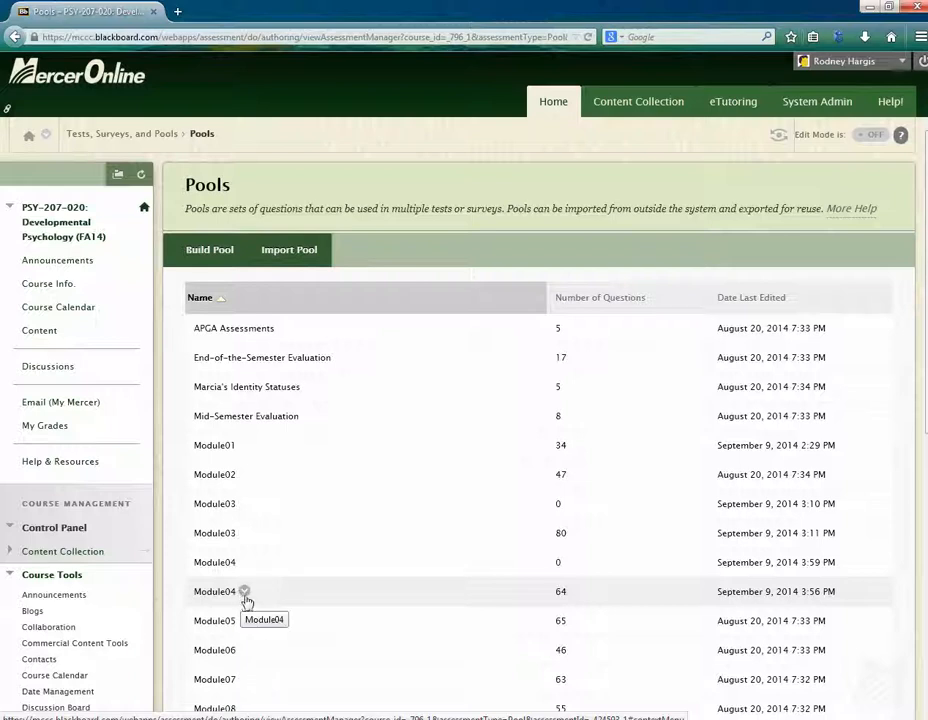
Step: Check the Allow Partial Credit option of the first question in the newly imported Module04 pool, leaving the question without saving
left_click(245, 594)
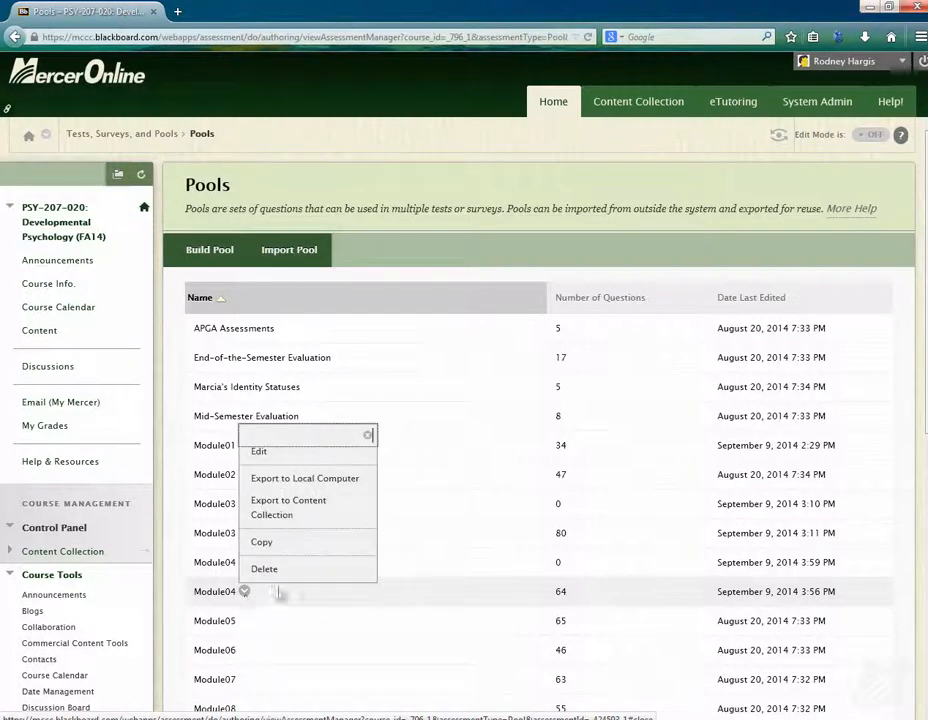
left_click(300, 460)
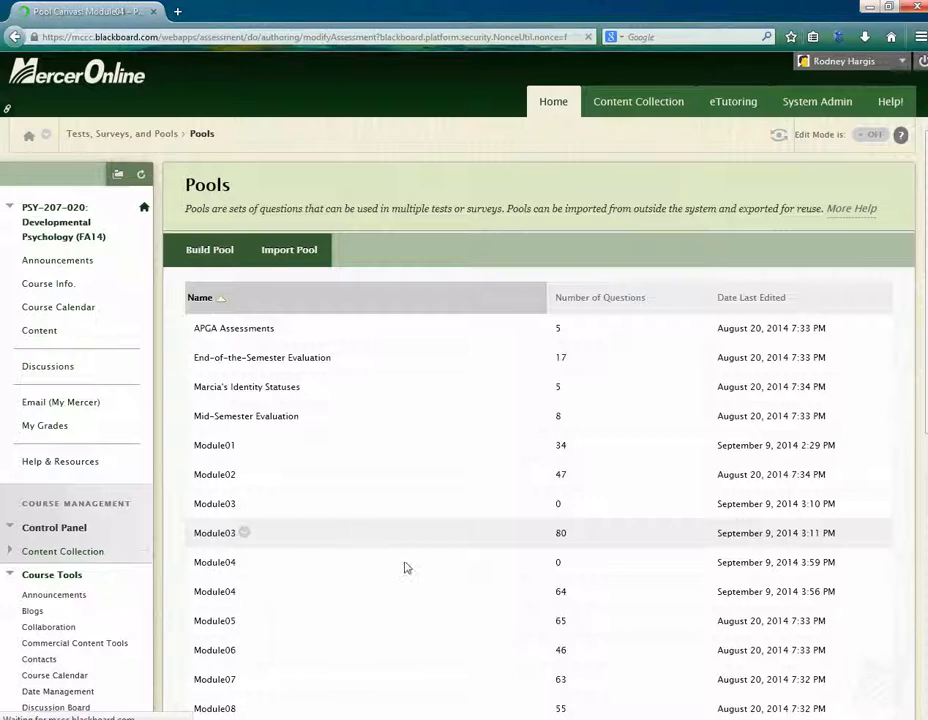
scroll(406, 568, "down", 3)
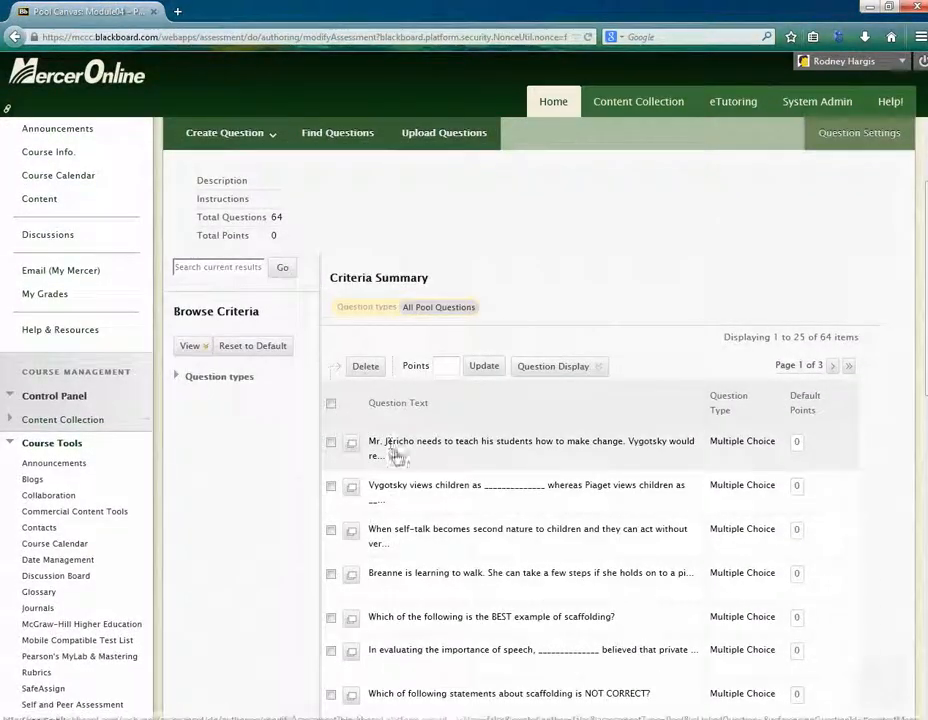
left_click(395, 459)
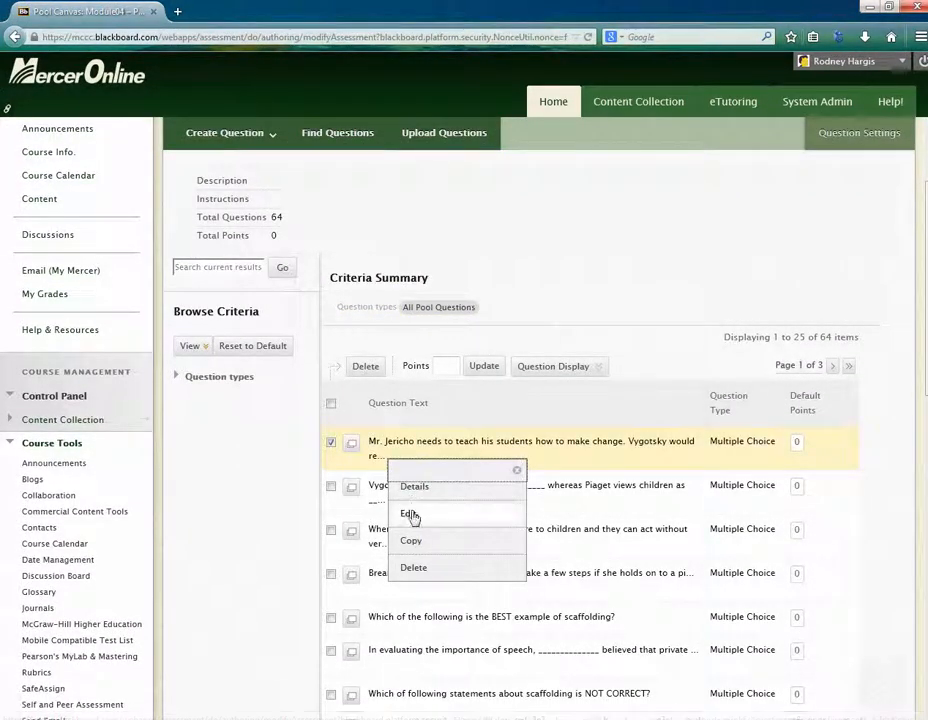
left_click(411, 513)
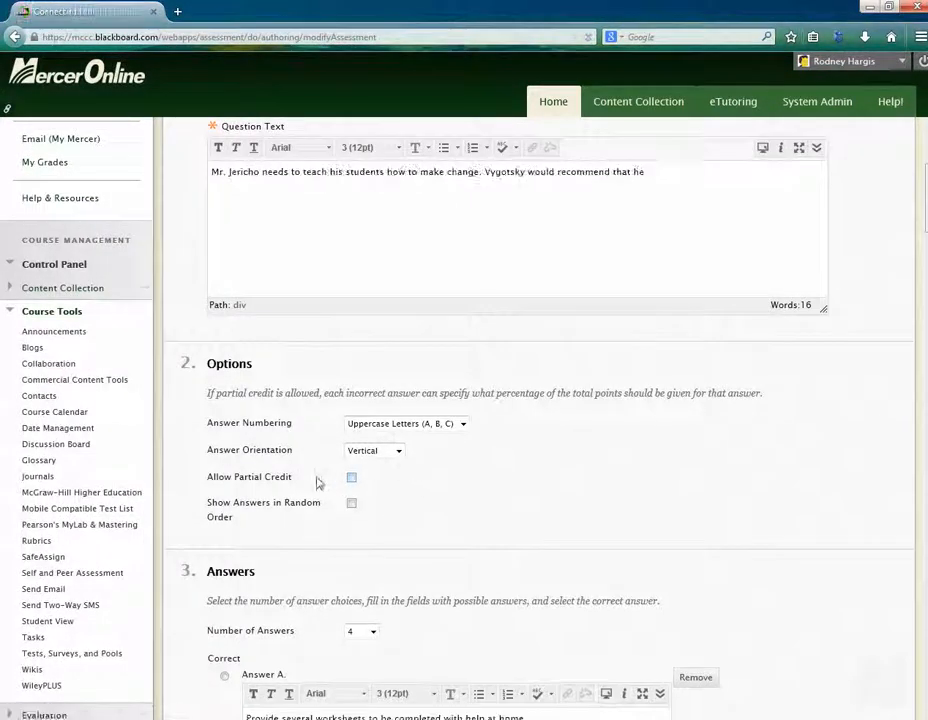
scroll(757, 541, "up", 3)
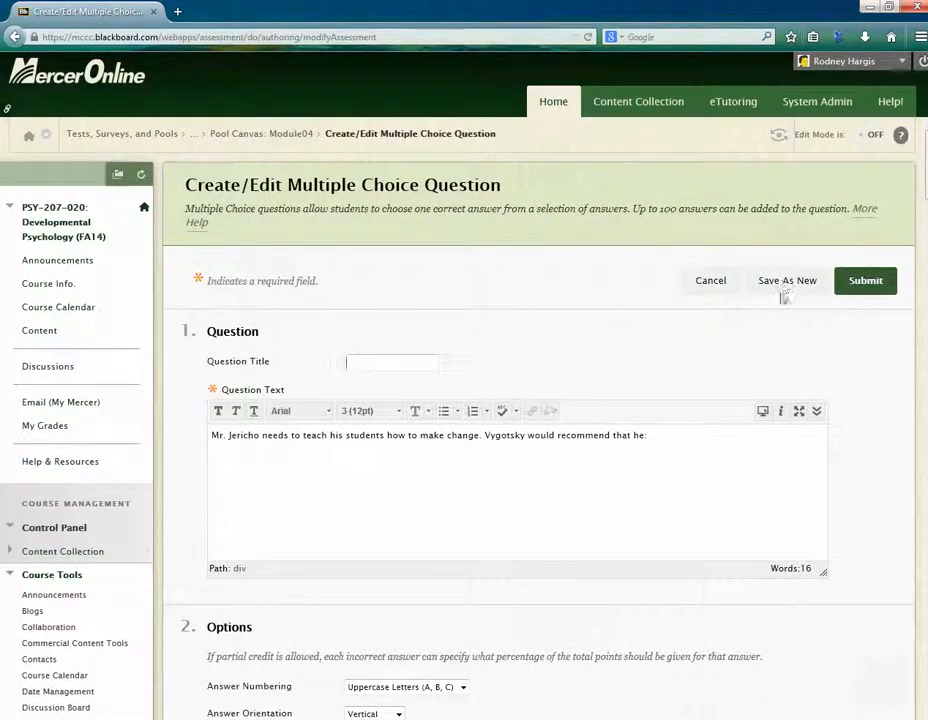
left_click(697, 283)
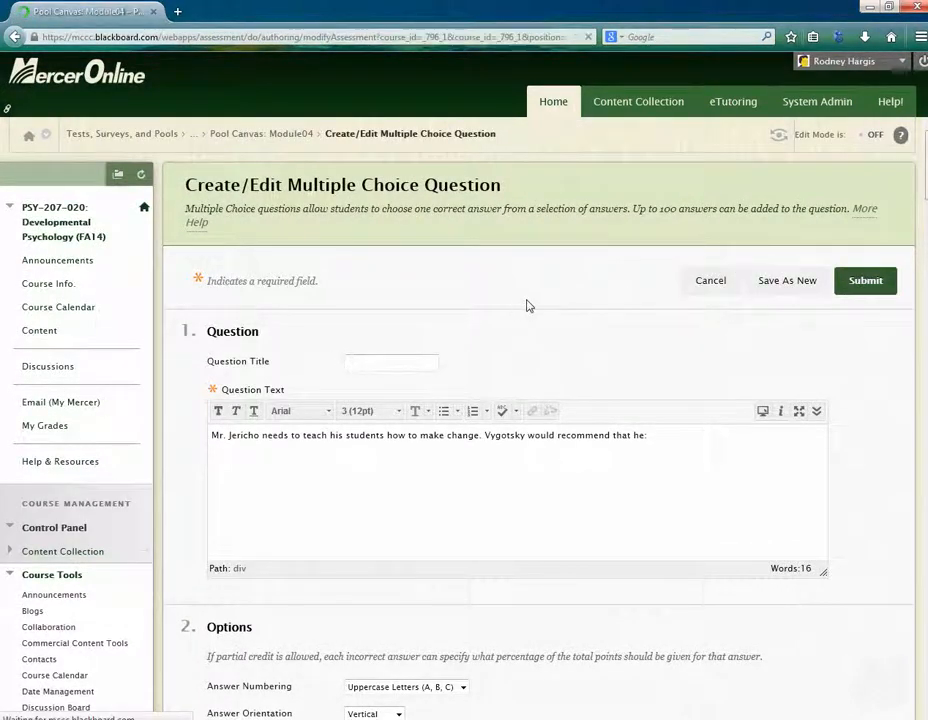